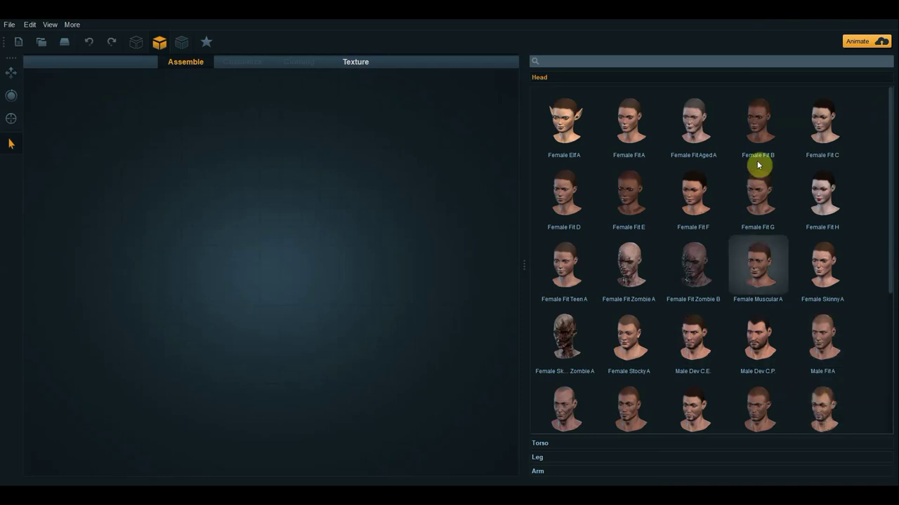
Scroll the Head thumbnails and load the Toon Female Teen A head
{"action": "scroll", "coordinate": [679, 282], "scroll_direction": "down", "scroll_amount": 1}
{"action": "scroll", "coordinate": [678, 285], "scroll_direction": "down", "scroll_amount": 1}
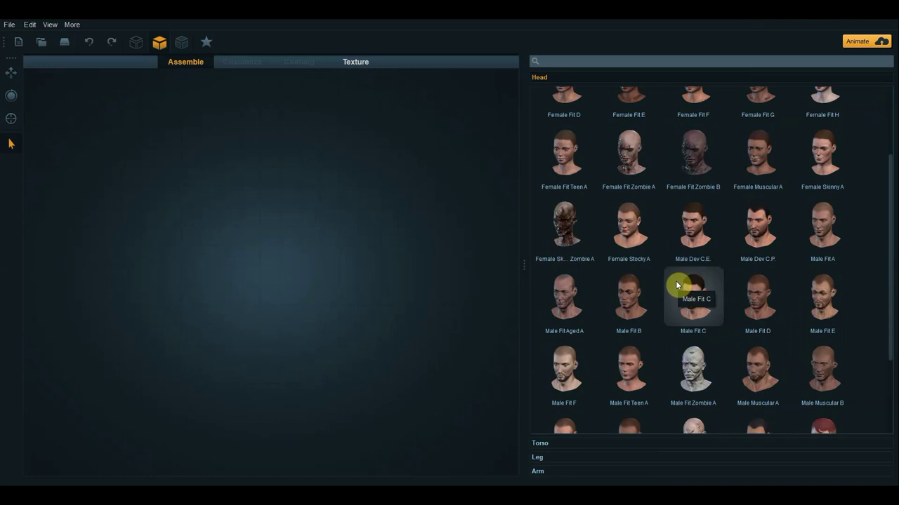
{"action": "scroll", "coordinate": [687, 269], "scroll_direction": "down", "scroll_amount": 1}
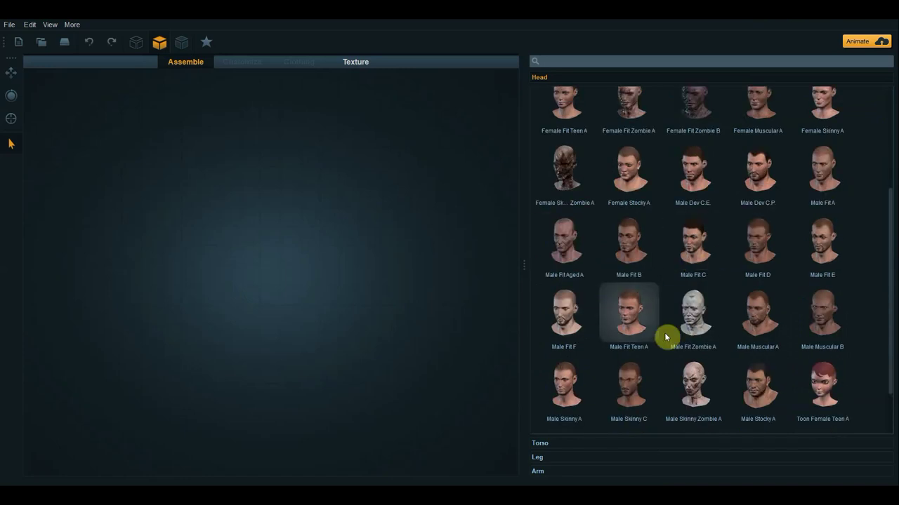
{"action": "scroll", "coordinate": [666, 326], "scroll_direction": "up", "scroll_amount": 1}
{"action": "scroll", "coordinate": [667, 327], "scroll_direction": "down", "scroll_amount": 2}
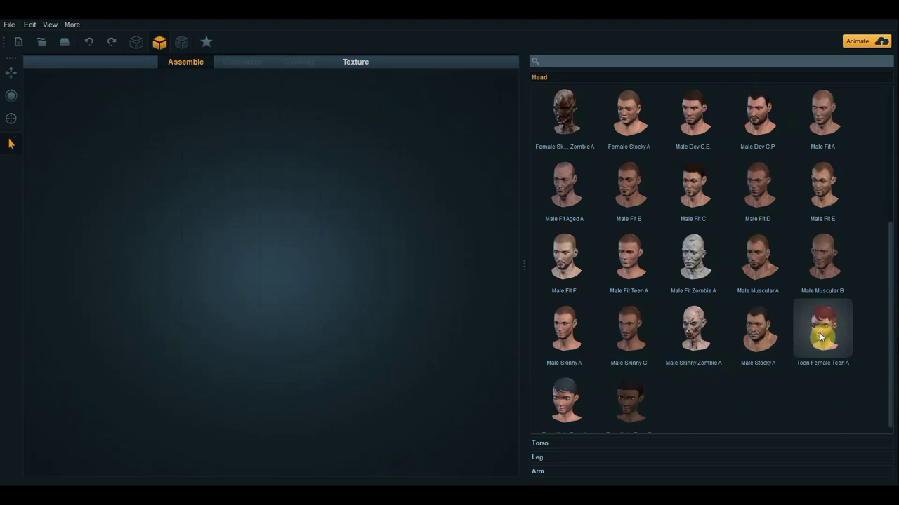
{"action": "left_click", "coordinate": [797, 339]}
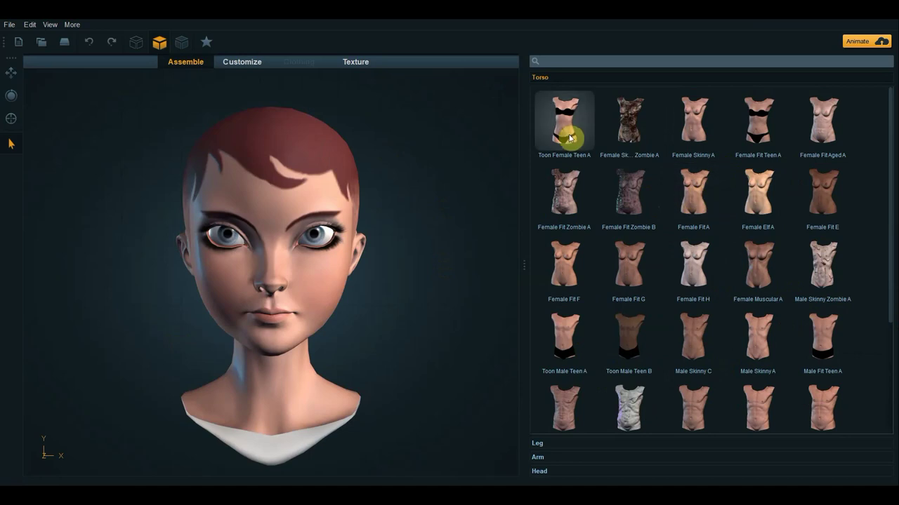
Add the Toon Female Teen A torso and Female Fit Teen A legs to the character
{"action": "left_click", "coordinate": [570, 138]}
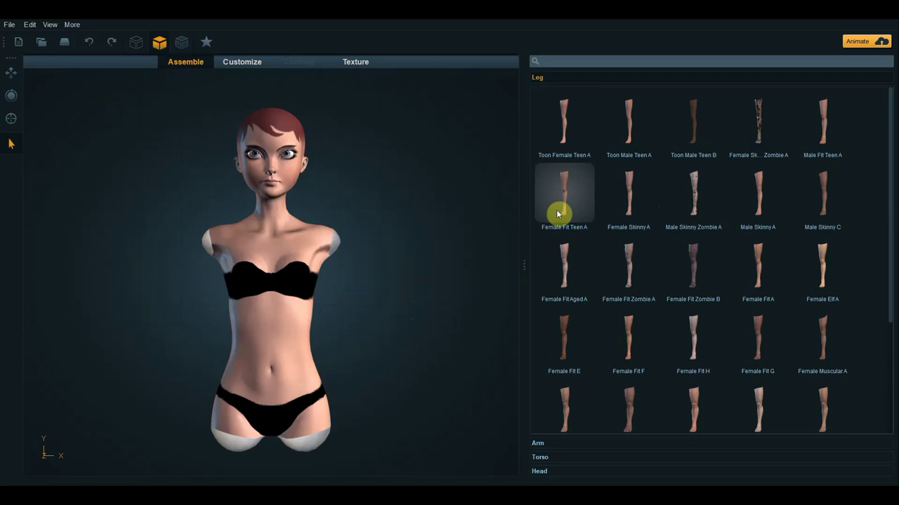
{"action": "left_click_drag", "start_coordinate": [558, 213], "coordinate": [416, 315]}
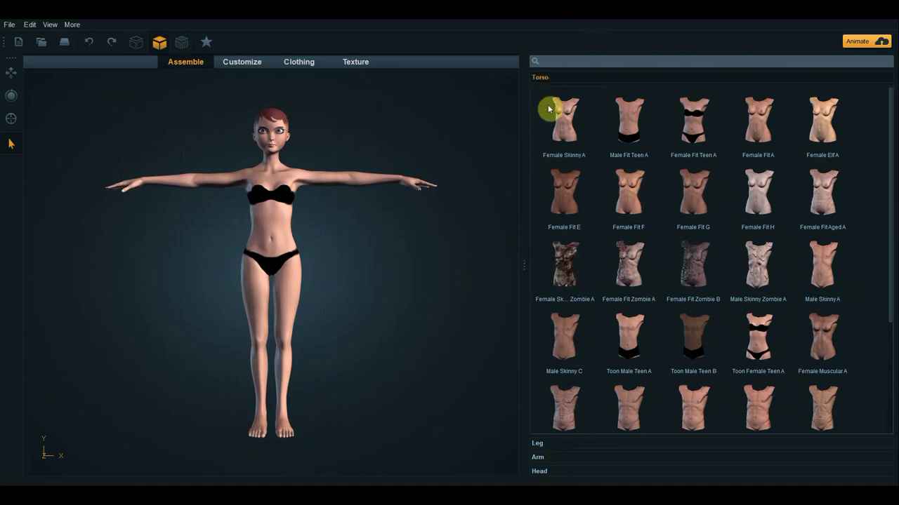
Replace the character's arms with Male Fit Teen A arms
{"action": "left_click", "coordinate": [540, 446]}
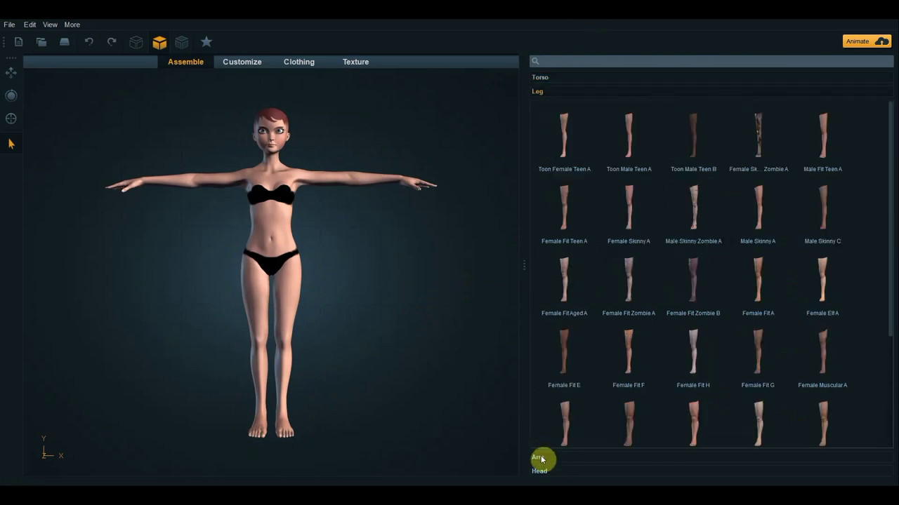
{"action": "left_click", "coordinate": [541, 457]}
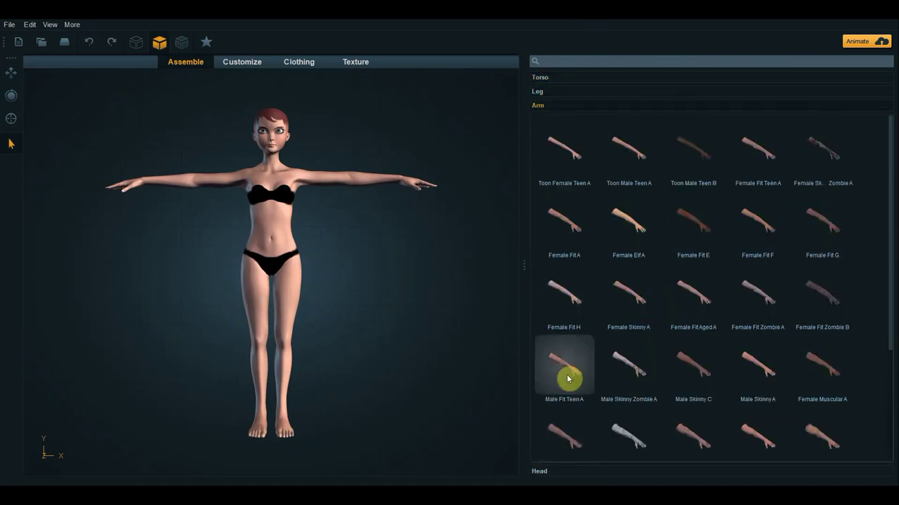
{"action": "left_click_drag", "start_coordinate": [569, 374], "coordinate": [340, 188]}
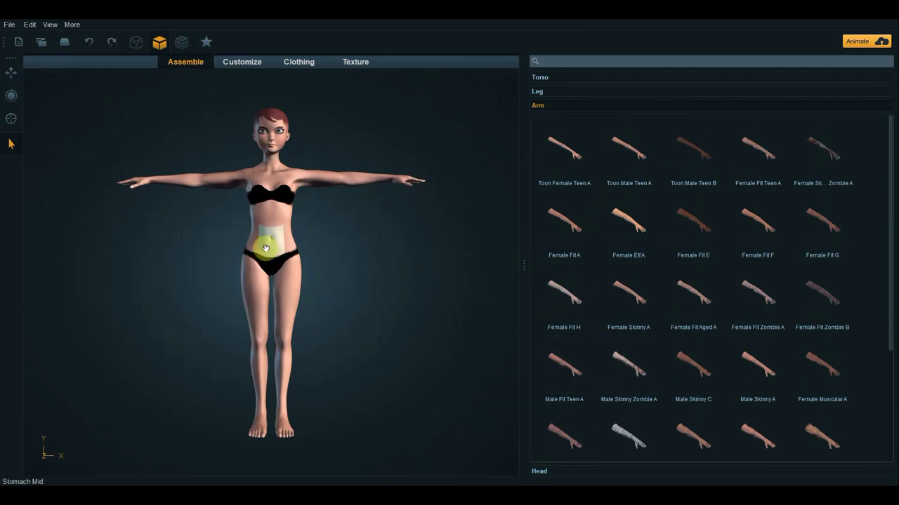
Switch to the Customize workspace showing the arm proportion sliders
{"action": "left_click", "coordinate": [541, 470]}
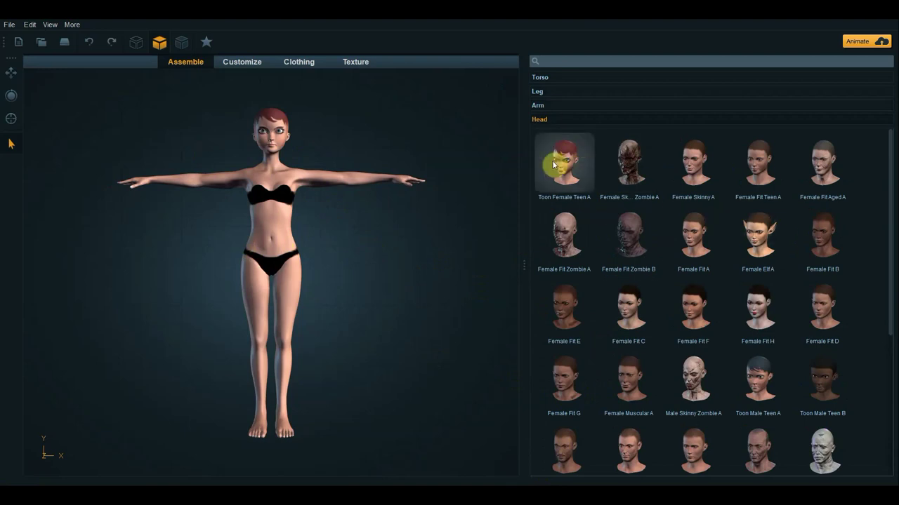
{"action": "scroll", "coordinate": [695, 365], "scroll_direction": "down", "scroll_amount": 3}
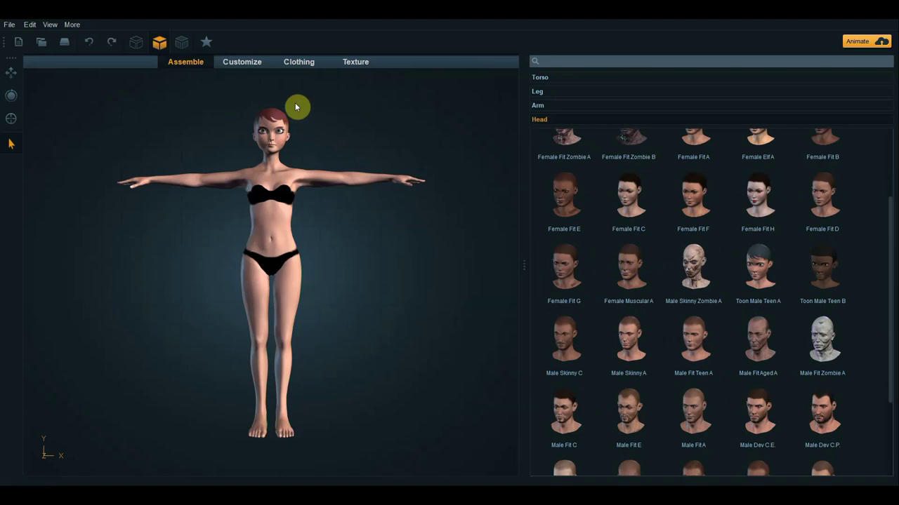
{"action": "left_click", "coordinate": [250, 62]}
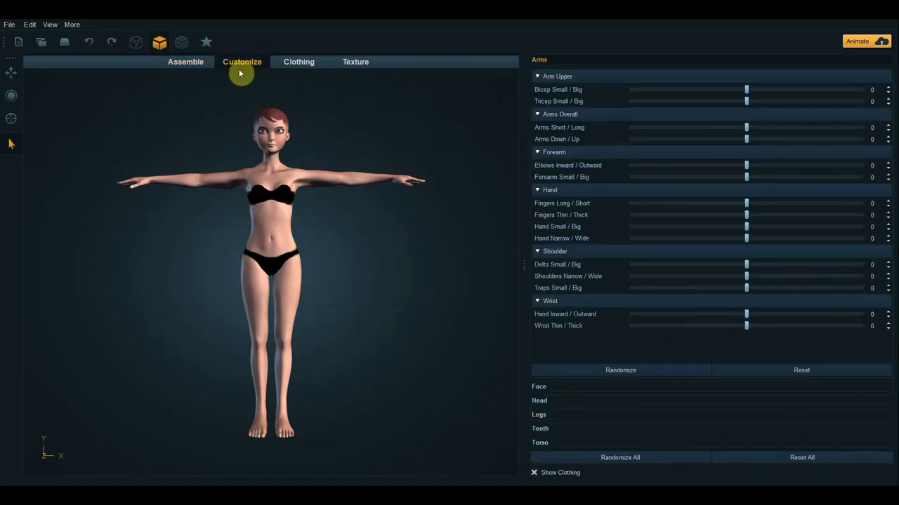
Select the midsection and set Midsection Narrow / Wide to -51
{"action": "left_click", "coordinate": [271, 218]}
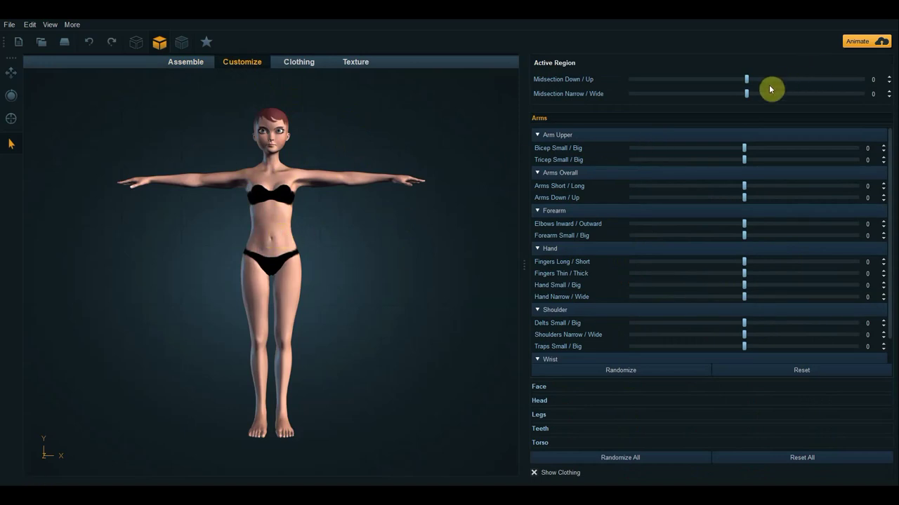
{"action": "mouse_move", "coordinate": [748, 95]}
{"action": "left_mouse_down"}
{"action": "mouse_move", "coordinate": [791, 103]}
{"action": "mouse_move", "coordinate": [687, 108]}
{"action": "left_mouse_up"}
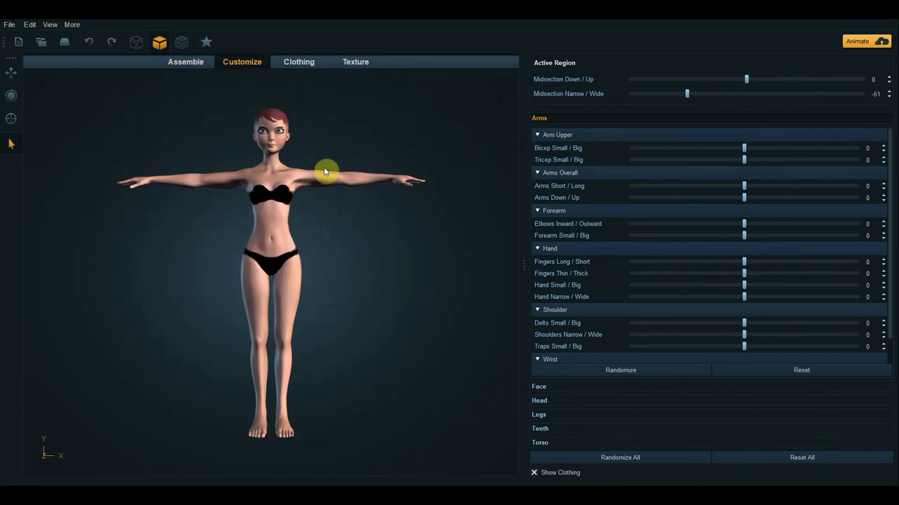
{"action": "left_click", "coordinate": [295, 63]}
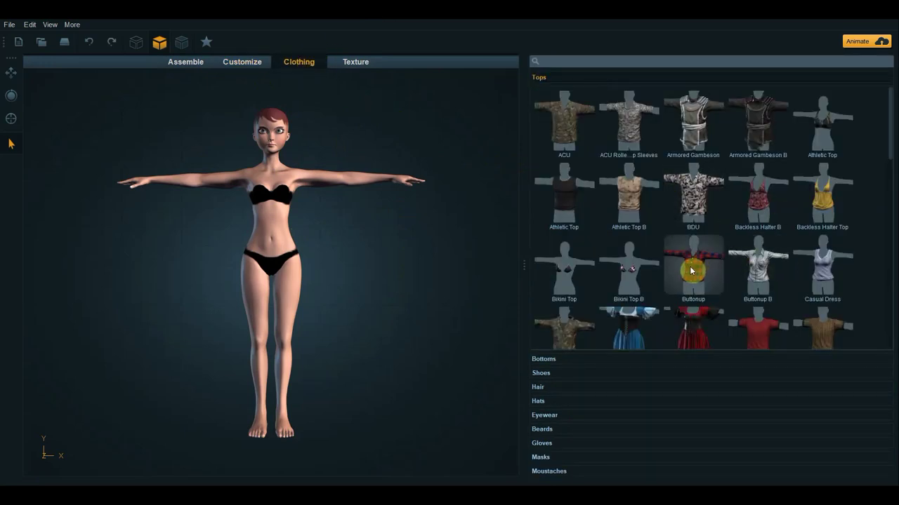
Try the Corset Dress from Tops on the character, then delete it again
{"action": "scroll", "coordinate": [674, 232], "scroll_direction": "down", "scroll_amount": 1}
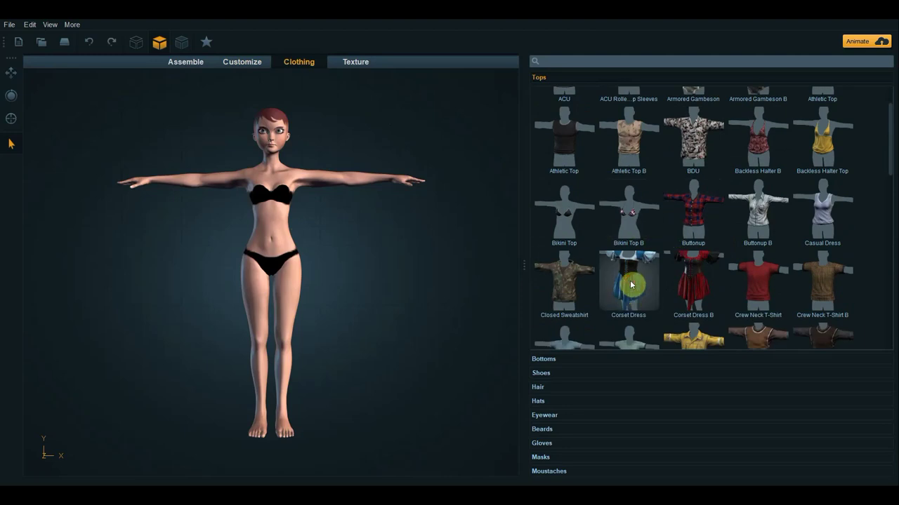
{"action": "left_click_drag", "start_coordinate": [626, 285], "coordinate": [303, 217]}
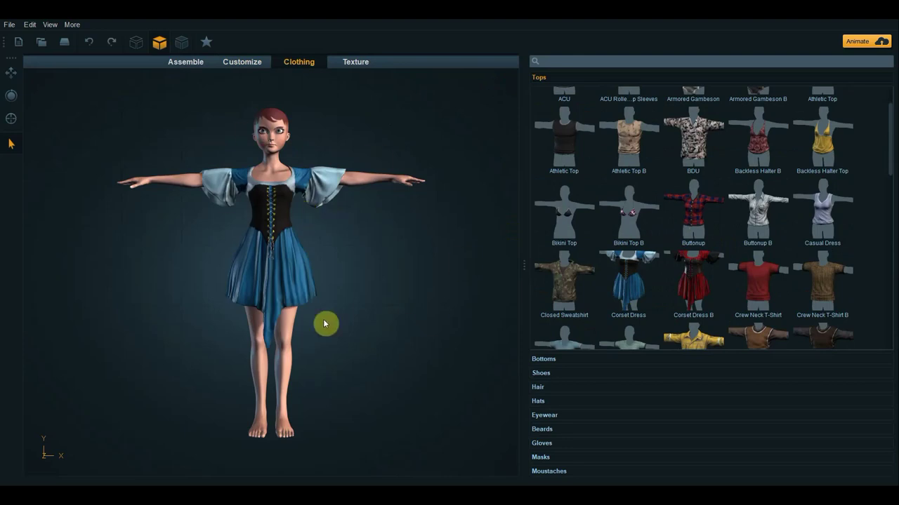
{"action": "left_click", "coordinate": [299, 273]}
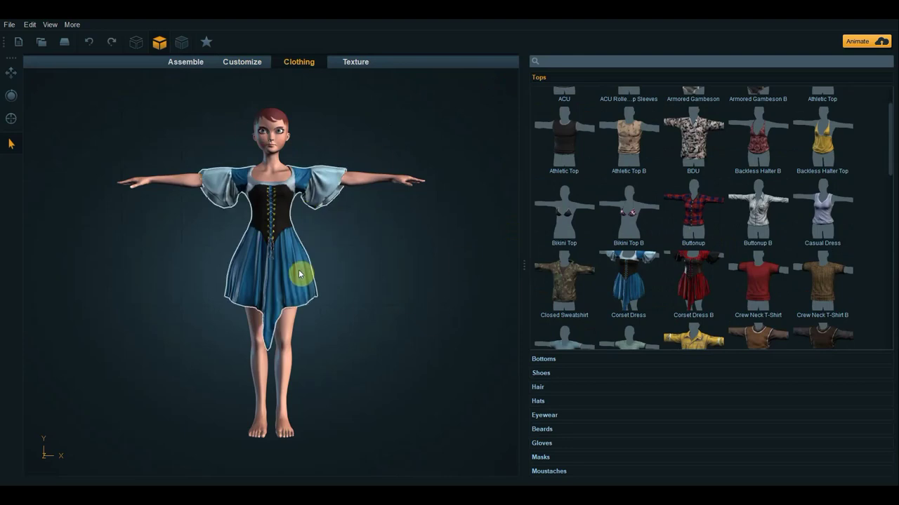
{"action": "key", "text": "Delete"}
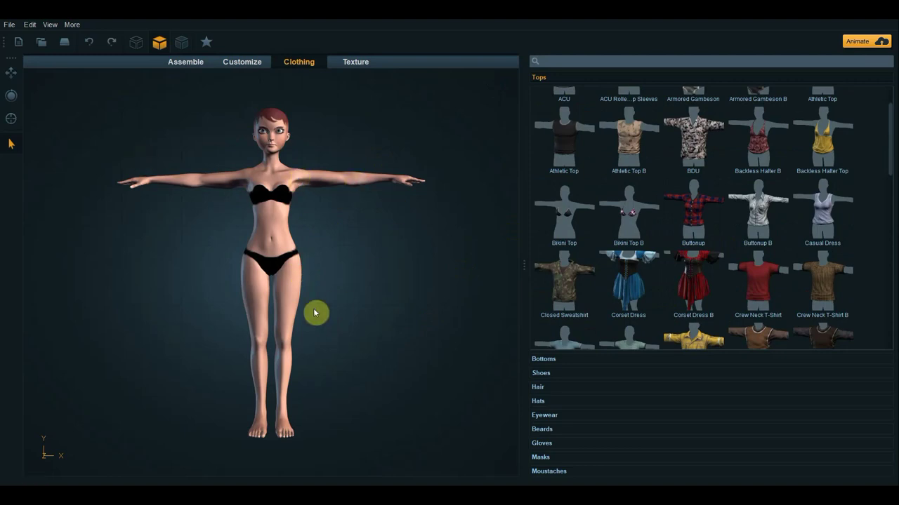
{"action": "left_click", "coordinate": [9, 26]}
{"action": "mouse_move", "coordinate": [19, 118]}
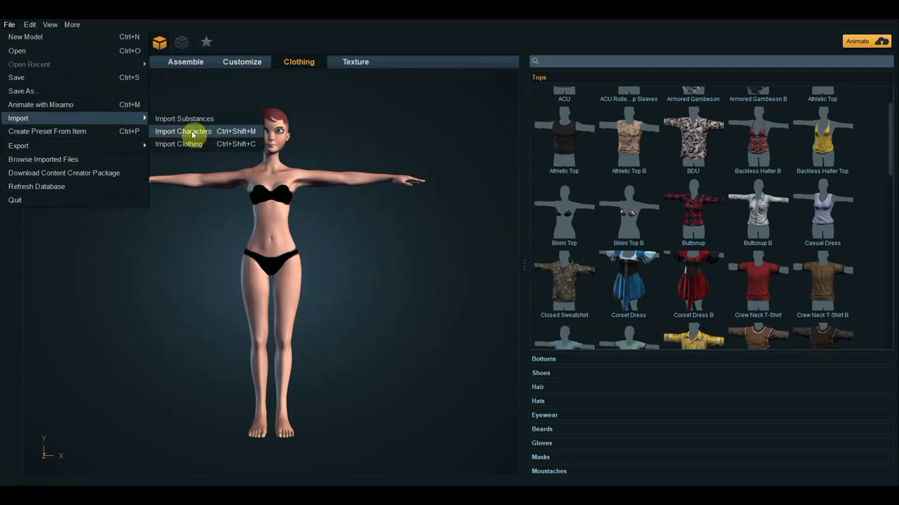
{"action": "mouse_move", "coordinate": [56, 146]}
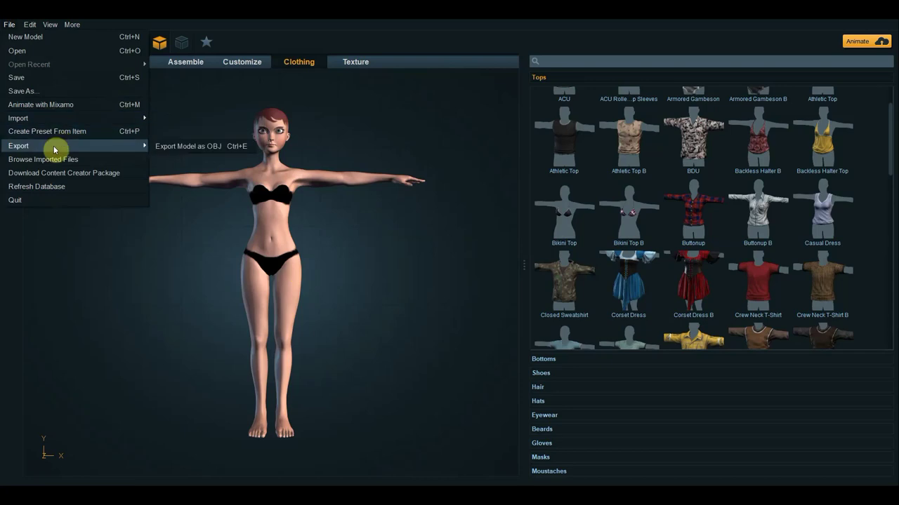
Export the model as OBJ, keeping Remove occluded polygons enabled
{"action": "left_click", "coordinate": [215, 150]}
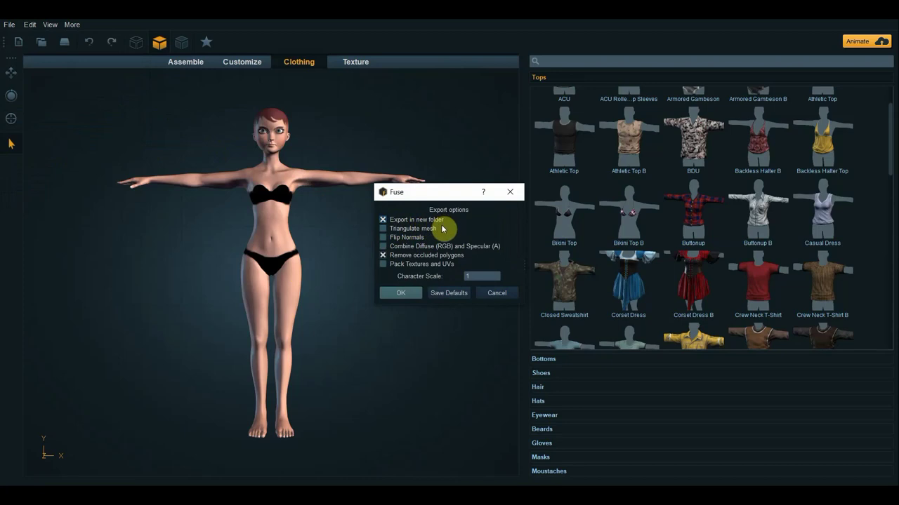
{"action": "left_click", "coordinate": [419, 257]}
{"action": "left_click", "coordinate": [413, 256]}
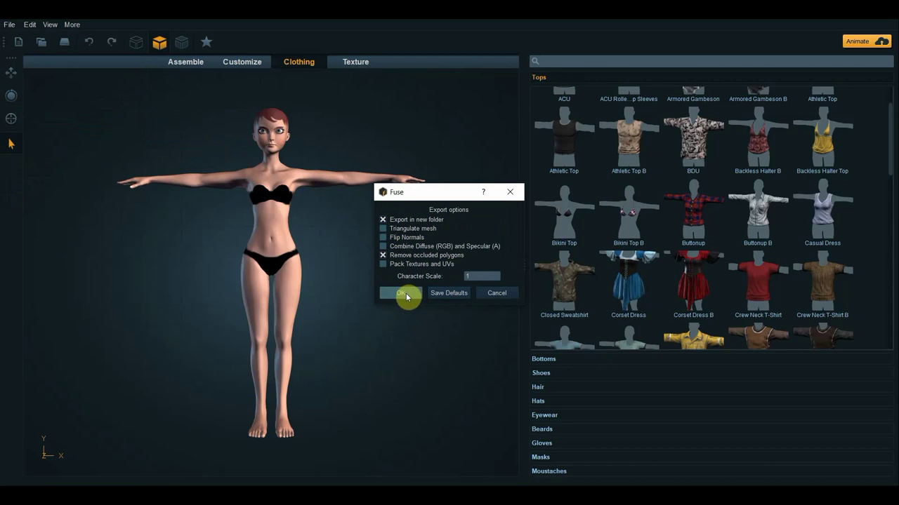
{"action": "left_click", "coordinate": [406, 292]}
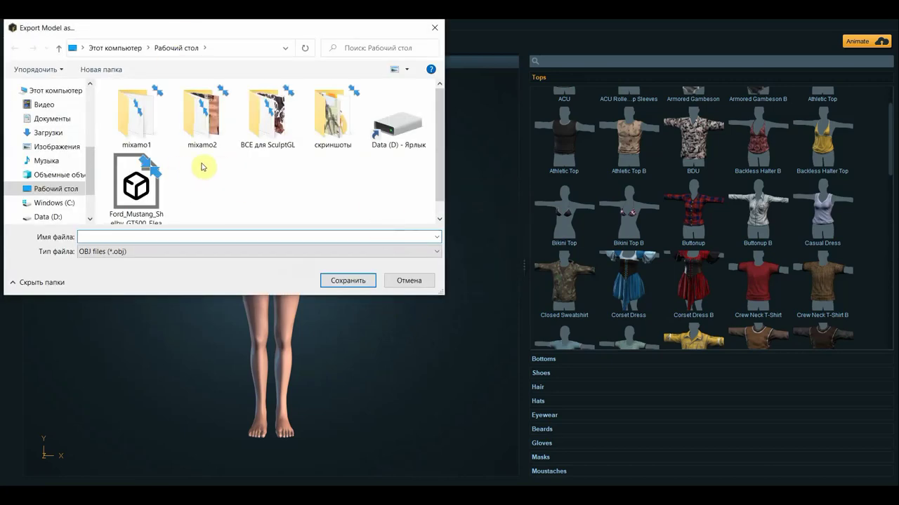
Name the OBJ with the copied mixamo1 folder name and save it to the Desktop
{"action": "left_click", "coordinate": [141, 236]}
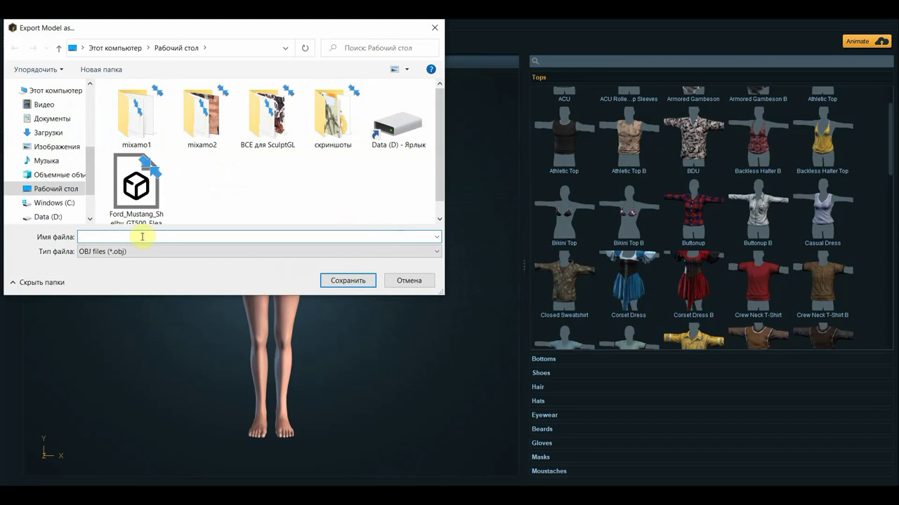
{"action": "left_click", "coordinate": [138, 145]}
{"action": "left_click", "coordinate": [138, 144]}
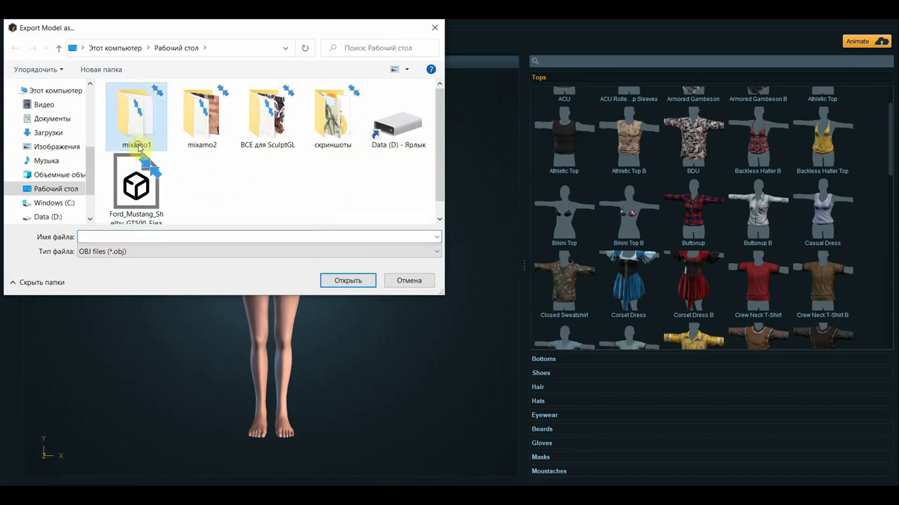
{"action": "right_click", "coordinate": [147, 146]}
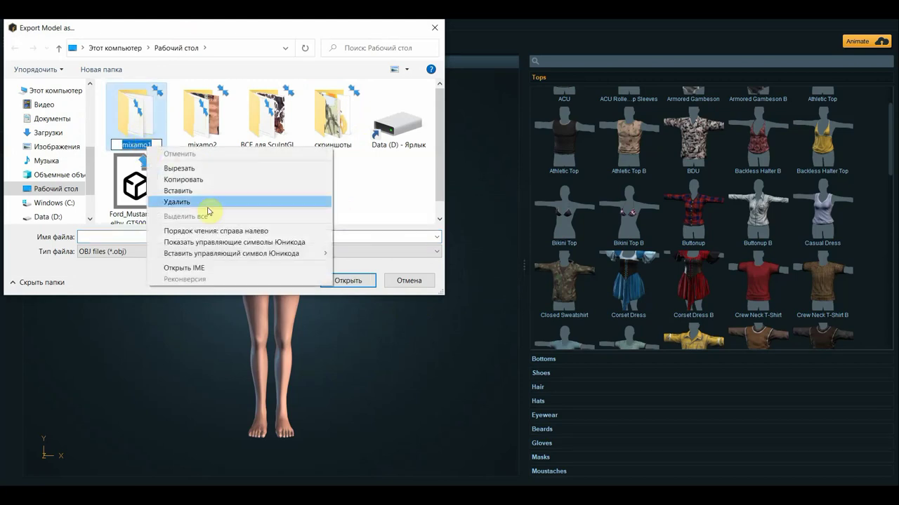
{"action": "left_click", "coordinate": [196, 180]}
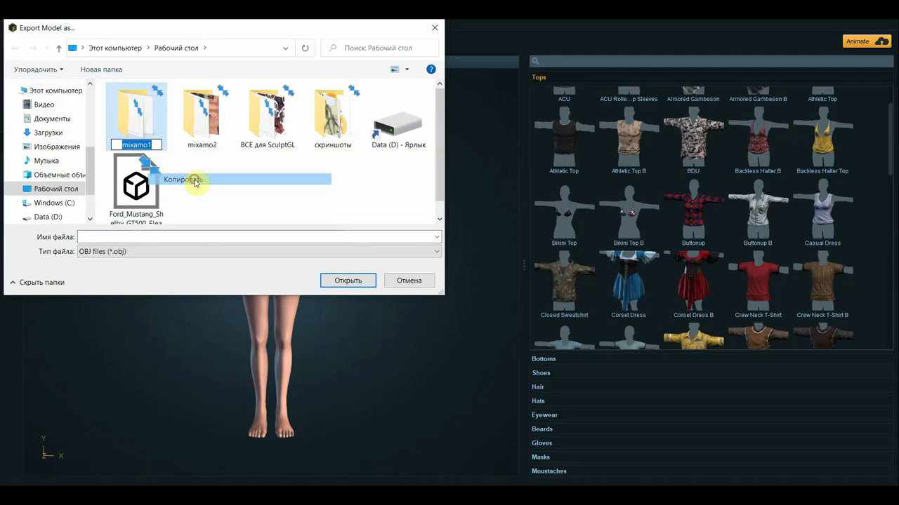
{"action": "left_click", "coordinate": [140, 236]}
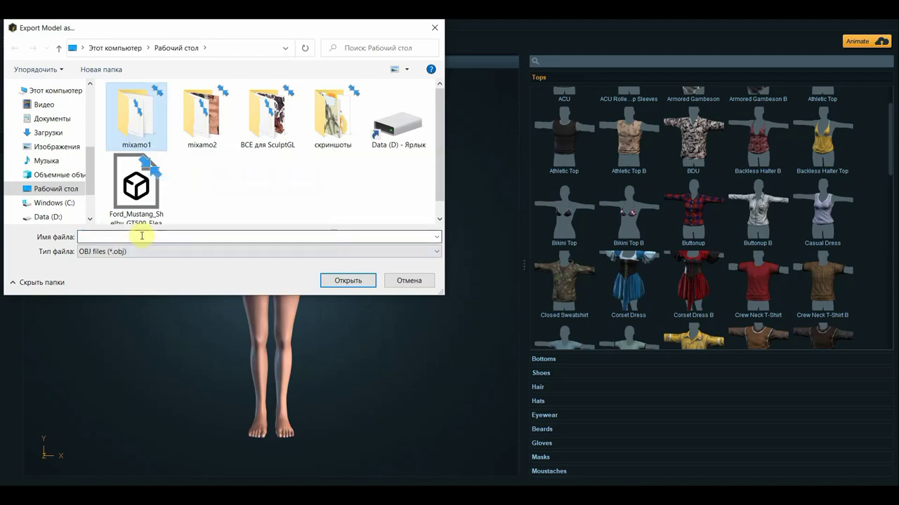
{"action": "right_click", "coordinate": [142, 237]}
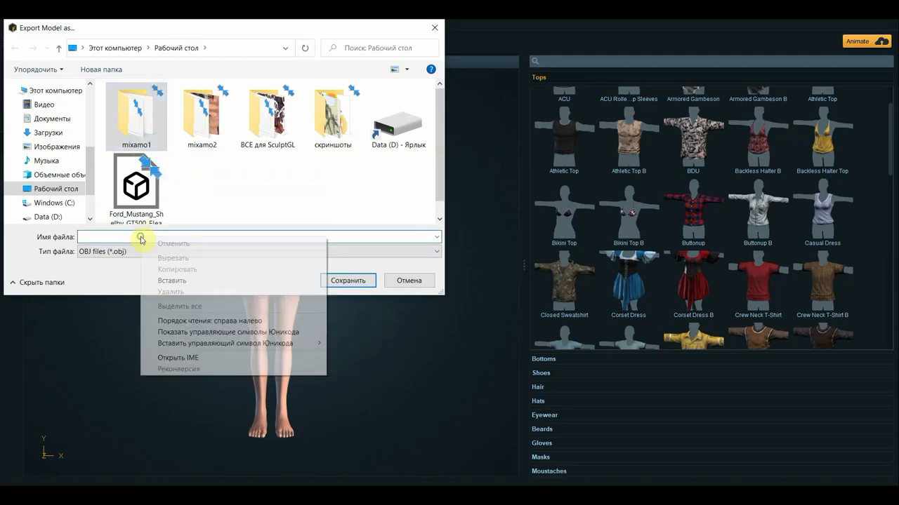
{"action": "left_click", "coordinate": [185, 280]}
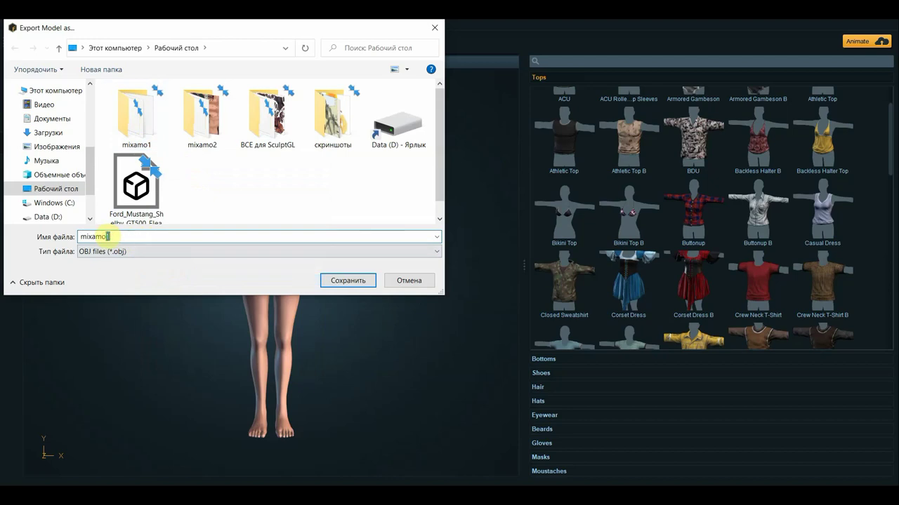
{"action": "key", "text": "Return"}
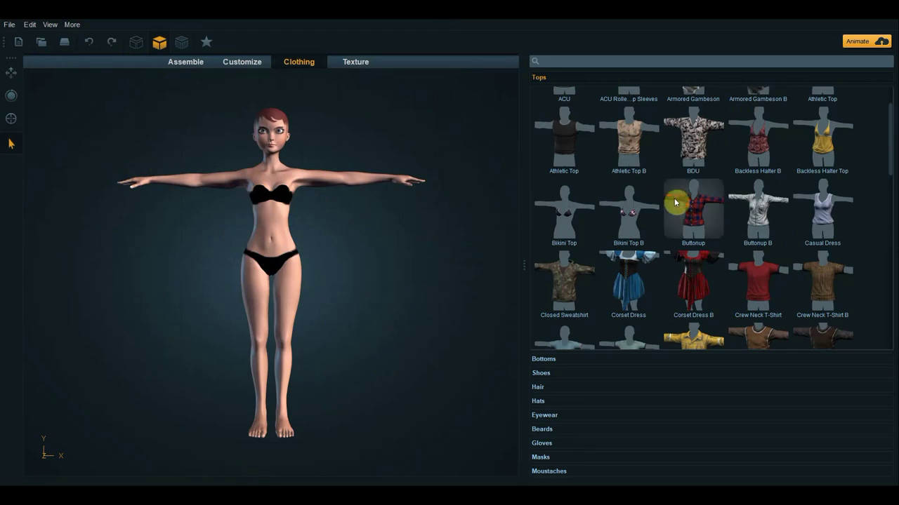
Select the body's Mixamo Body Substance and preview darker and red Skin Color values
{"action": "scroll", "coordinate": [693, 251], "scroll_direction": "down", "scroll_amount": 2}
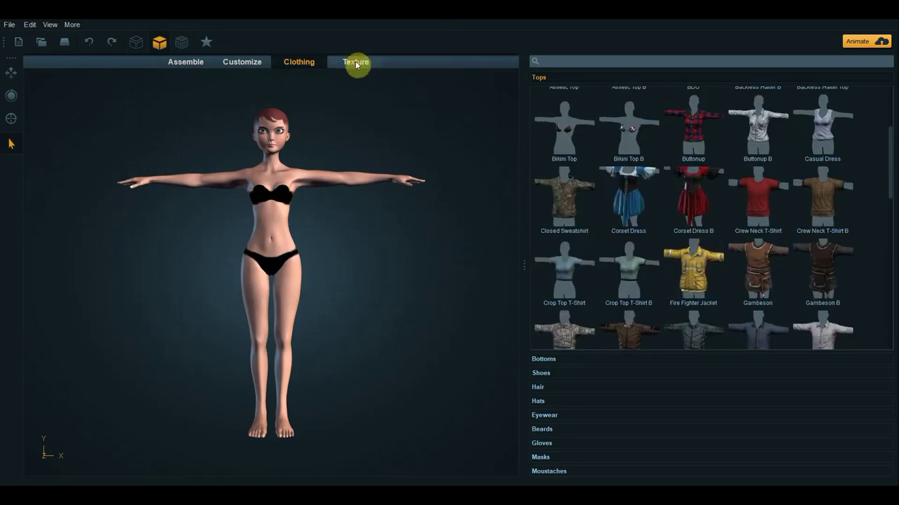
{"action": "left_click", "coordinate": [356, 64]}
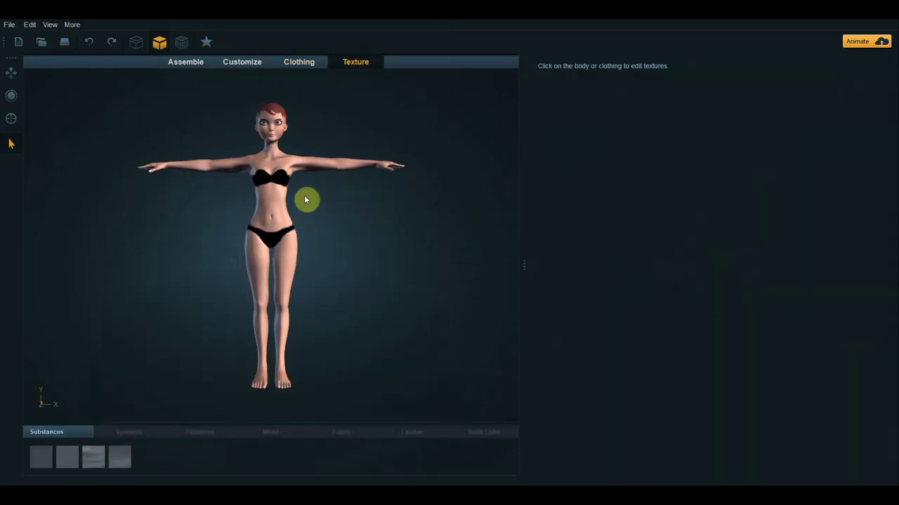
{"action": "left_click", "coordinate": [261, 202]}
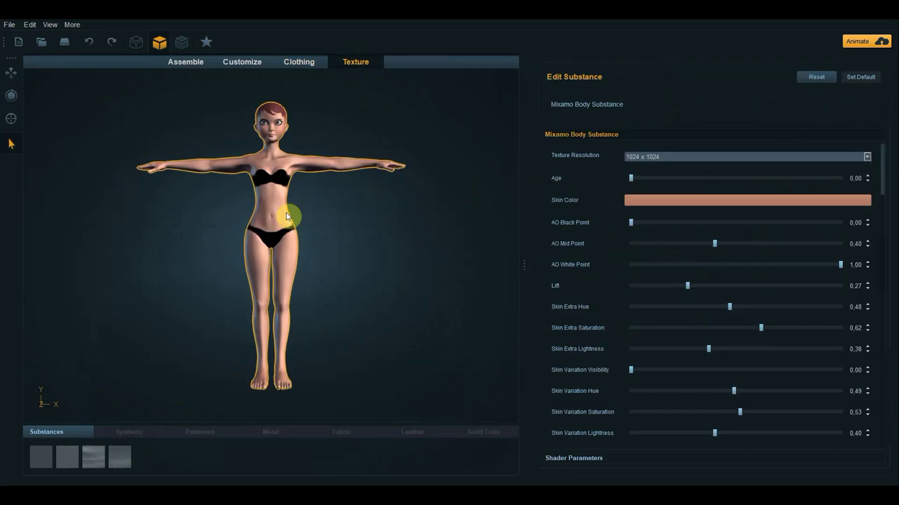
{"action": "left_click", "coordinate": [733, 200]}
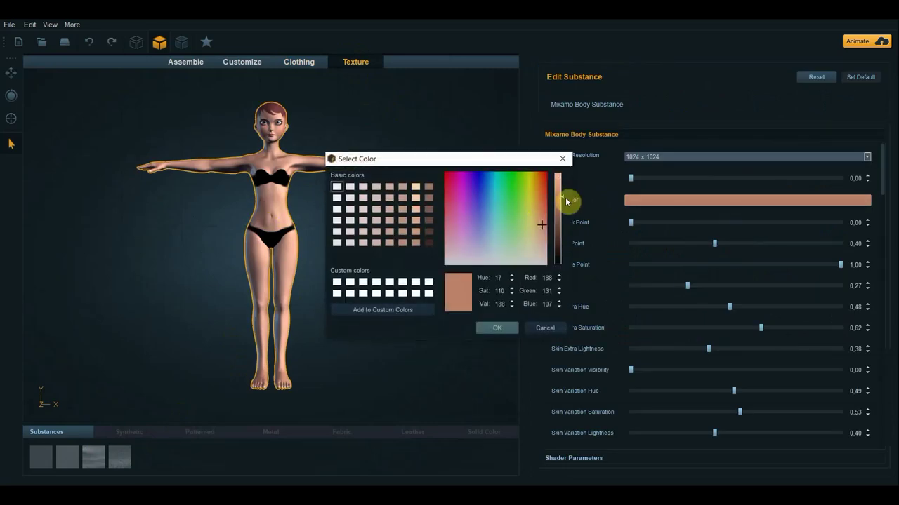
{"action": "left_click_drag", "start_coordinate": [562, 196], "coordinate": [561, 219]}
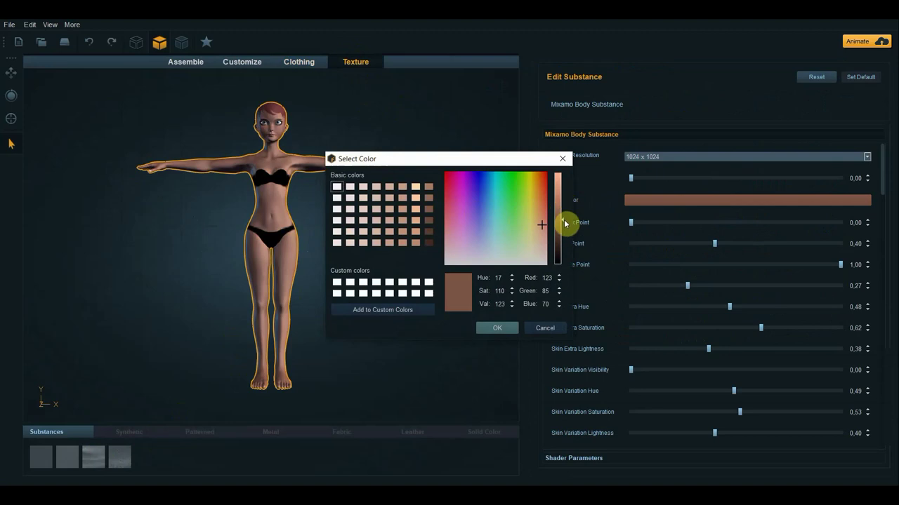
{"action": "left_click", "coordinate": [561, 190]}
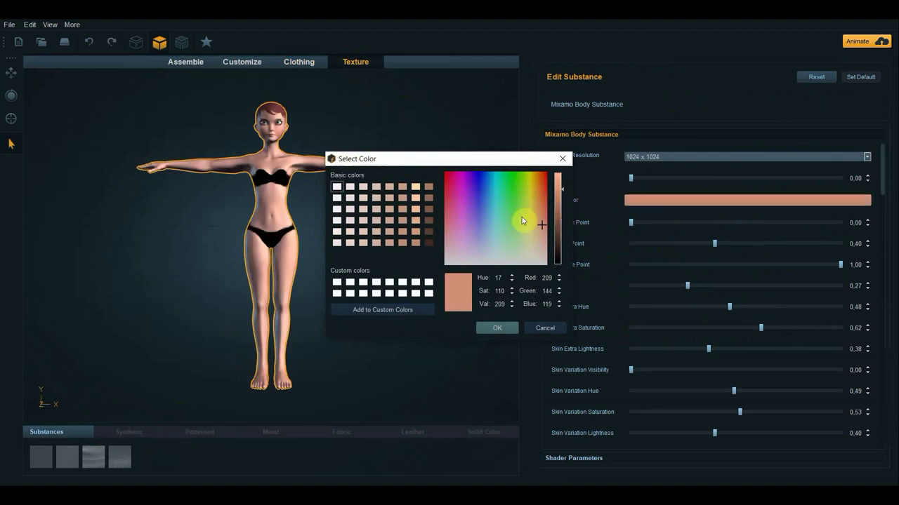
{"action": "left_click", "coordinate": [545, 188]}
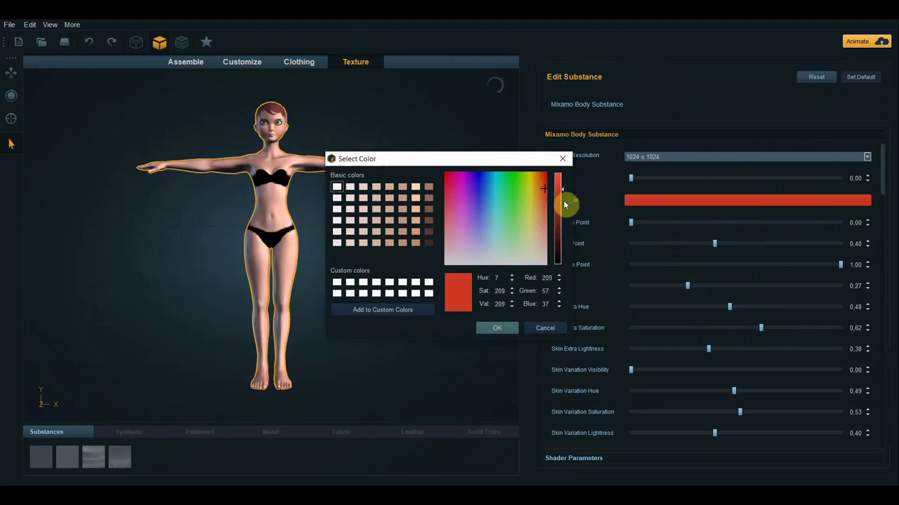
{"action": "left_click", "coordinate": [562, 158]}
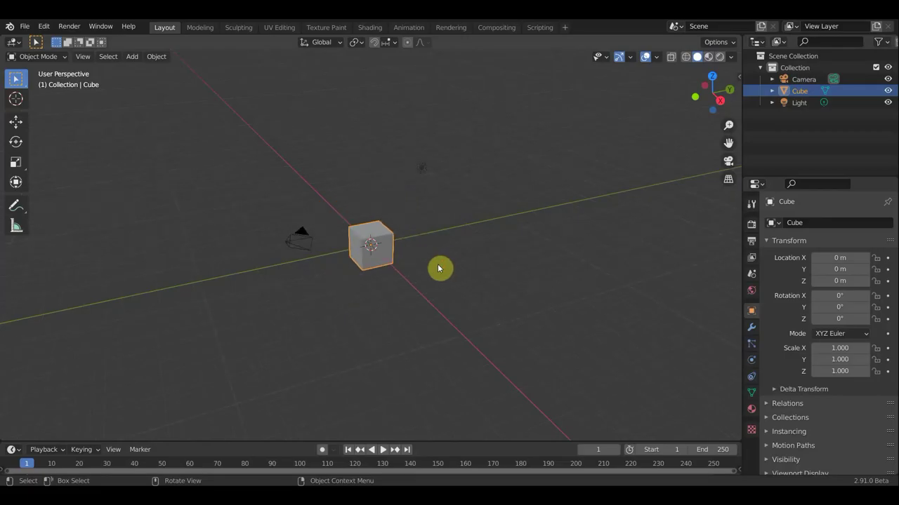
Delete Blender's default cube, camera and light, then switch to front orthographic view
{"action": "mouse_move", "coordinate": [415, 296]}
{"action": "middle_mouse_down"}
{"action": "mouse_move", "coordinate": [480, 292]}
{"action": "mouse_move", "coordinate": [493, 271]}
{"action": "mouse_move", "coordinate": [493, 285]}
{"action": "middle_mouse_up"}
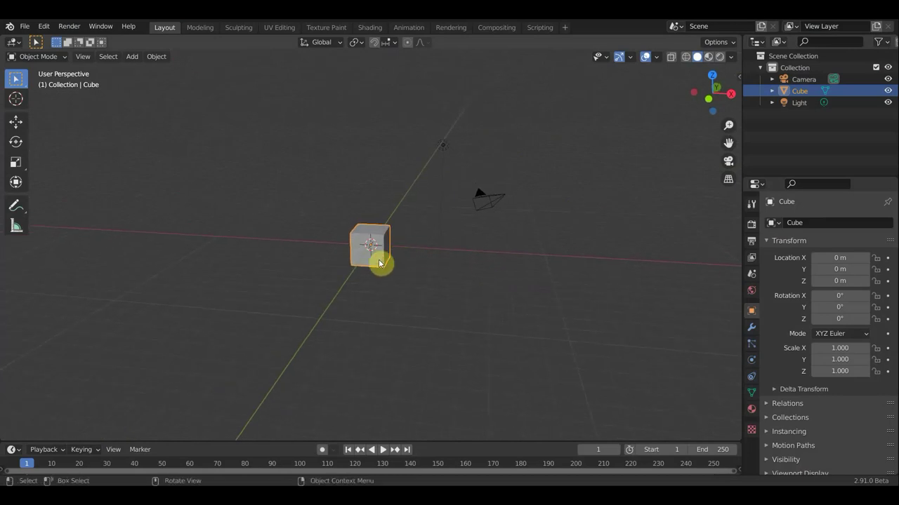
{"action": "key", "text": "Delete"}
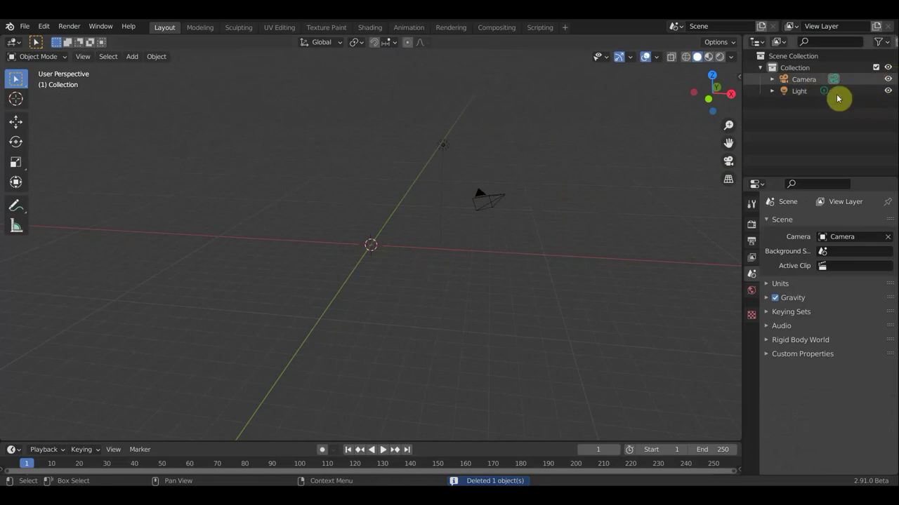
{"action": "left_click_drag", "start_coordinate": [521, 229], "coordinate": [430, 123]}
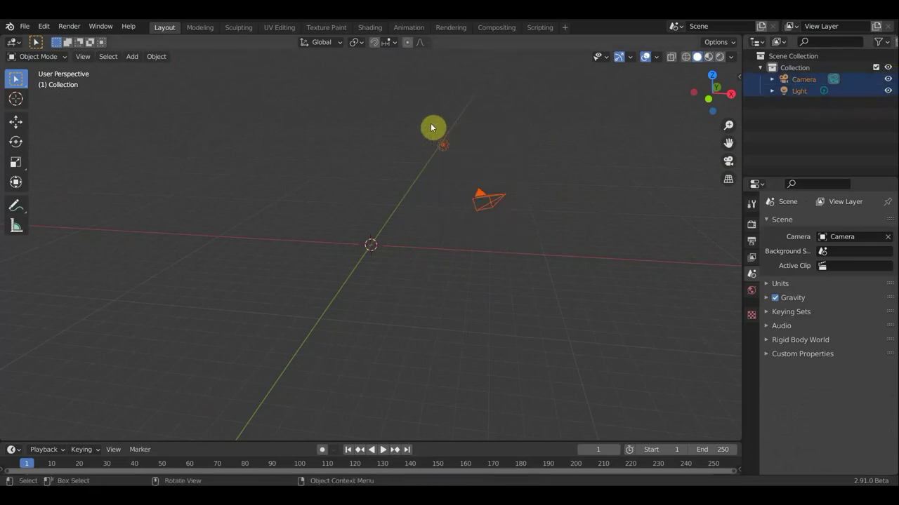
{"action": "key", "text": "Delete"}
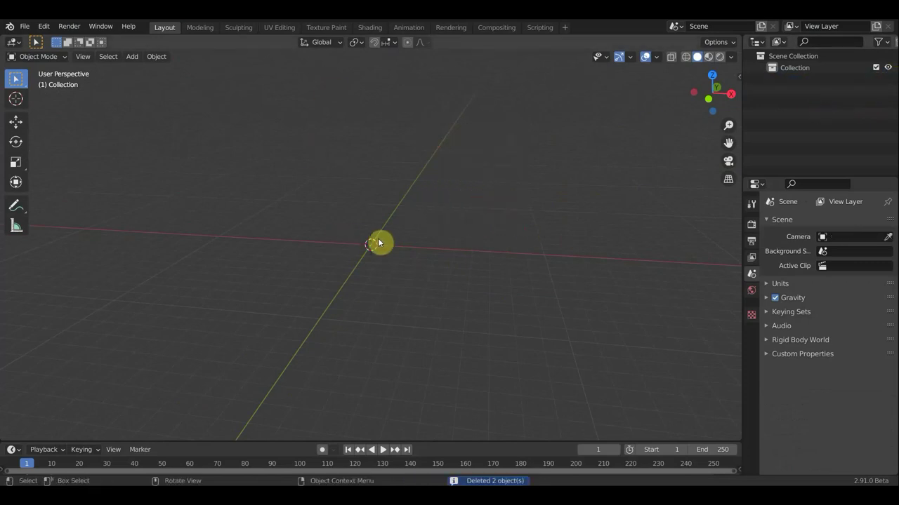
{"action": "key", "text": "KP_1"}
Import Desktop\mixamo3\mixamo3.obj as a Wavefront OBJ
{"action": "scroll", "coordinate": [379, 247], "scroll_direction": "down", "scroll_amount": 5}
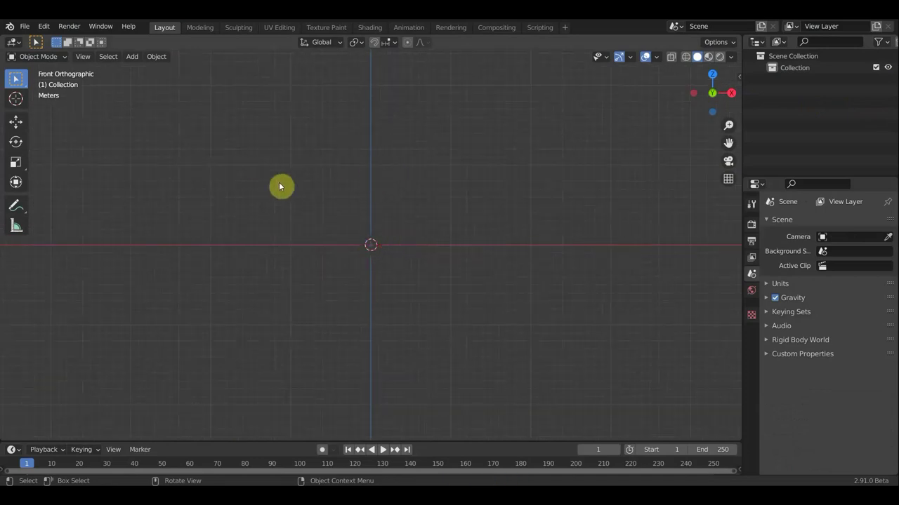
{"action": "left_click", "coordinate": [28, 26]}
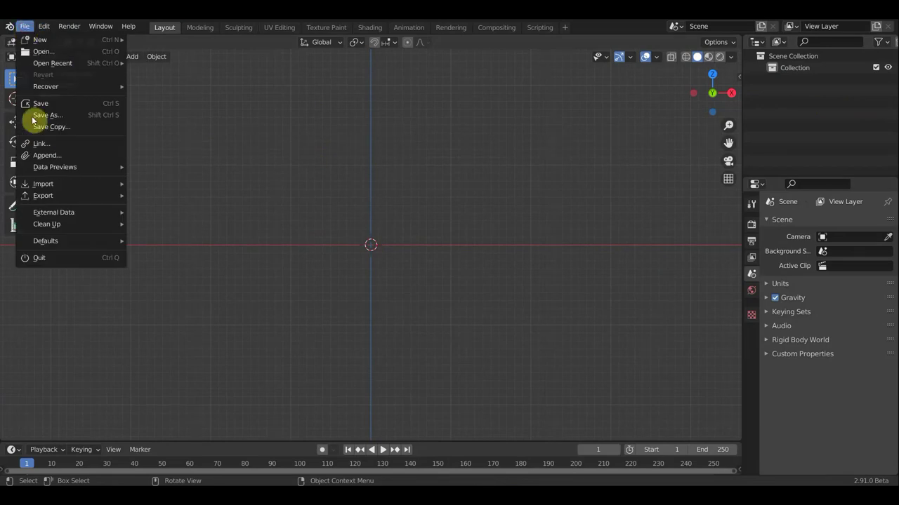
{"action": "mouse_move", "coordinate": [43, 183]}
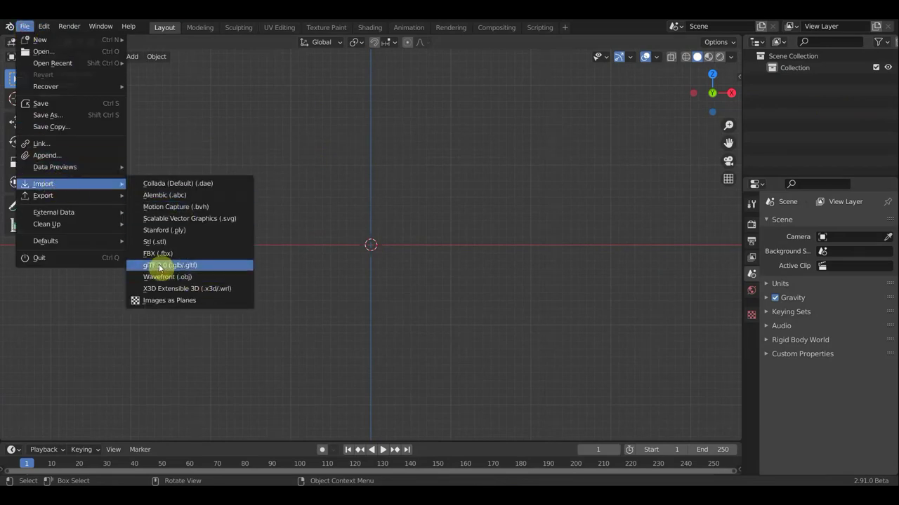
{"action": "left_click", "coordinate": [175, 278]}
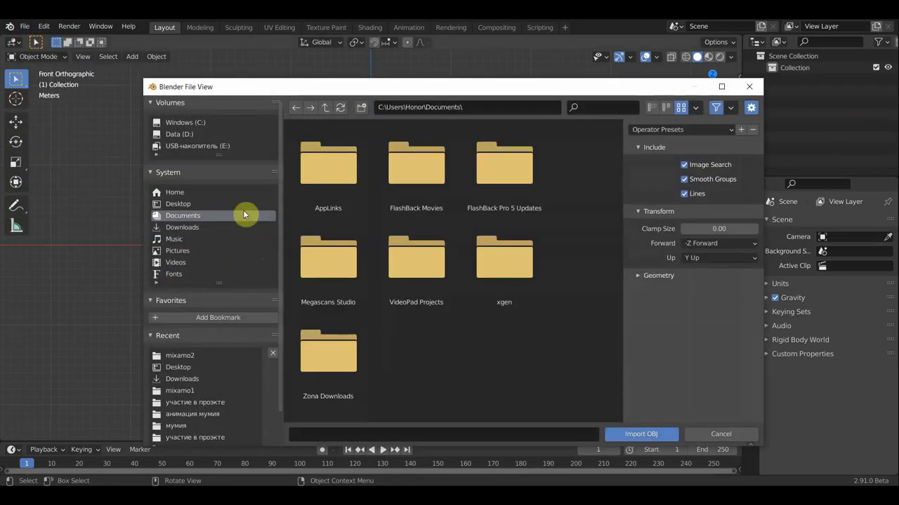
{"action": "left_click", "coordinate": [179, 205]}
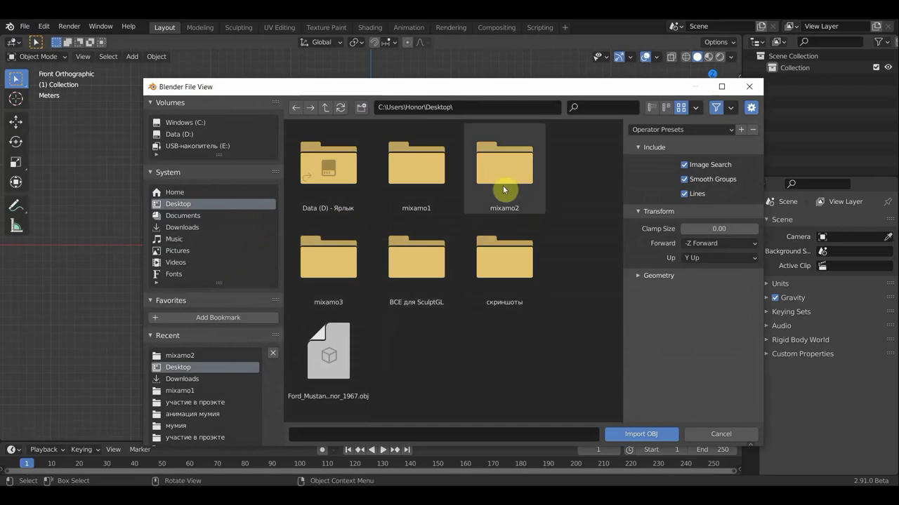
{"action": "left_click", "coordinate": [328, 281]}
{"action": "left_click", "coordinate": [415, 211]}
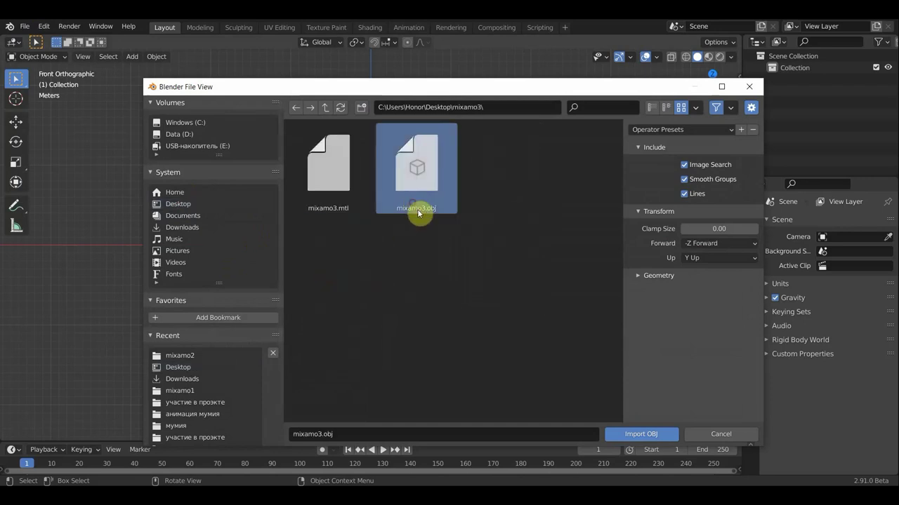
{"action": "left_click", "coordinate": [656, 434]}
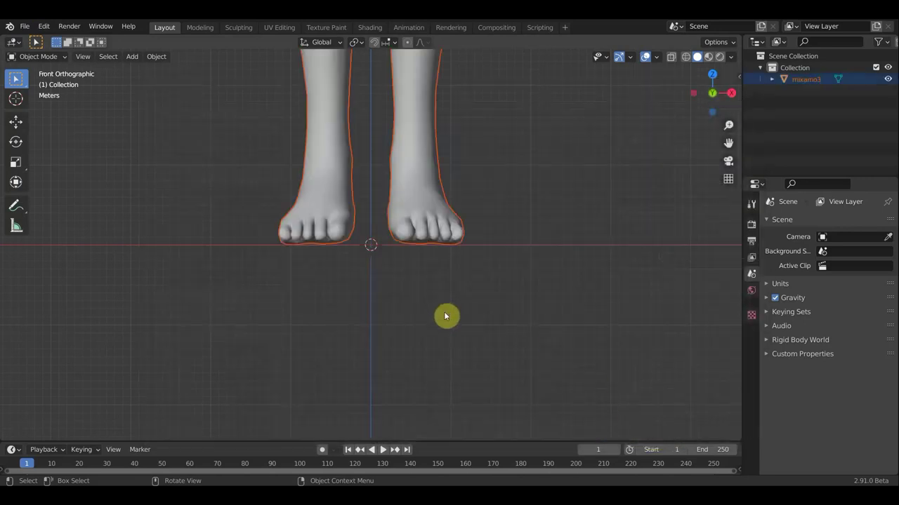
Scale the imported mixamo3 model down to a fraction of its size
{"action": "scroll", "coordinate": [470, 274], "scroll_direction": "down", "scroll_amount": 3}
{"action": "scroll", "coordinate": [481, 250], "scroll_direction": "up", "scroll_amount": 3, "text": "shift"}
{"action": "scroll", "coordinate": [489, 400], "scroll_direction": "up", "scroll_amount": 1, "text": "shift"}
{"action": "scroll", "coordinate": [483, 369], "scroll_direction": "down", "scroll_amount": 3}
{"action": "scroll", "coordinate": [487, 331], "scroll_direction": "down", "scroll_amount": 1}
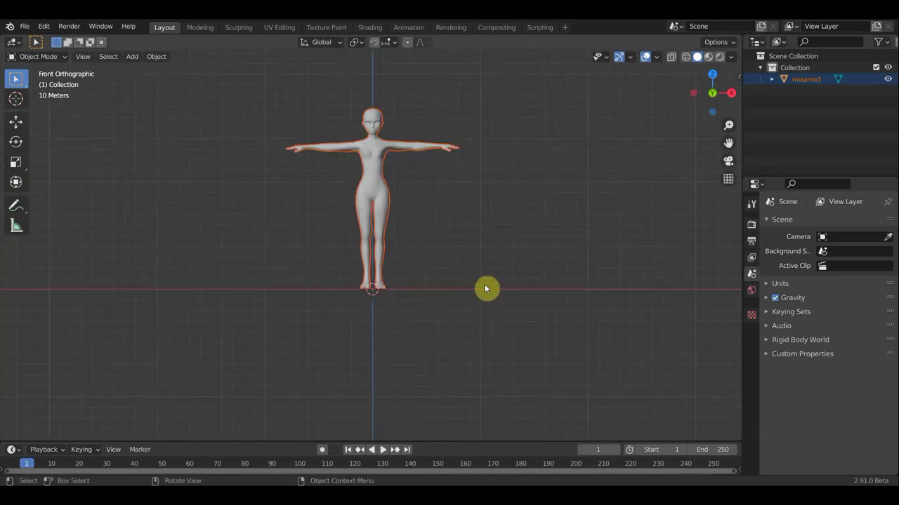
{"action": "key", "text": "s"}
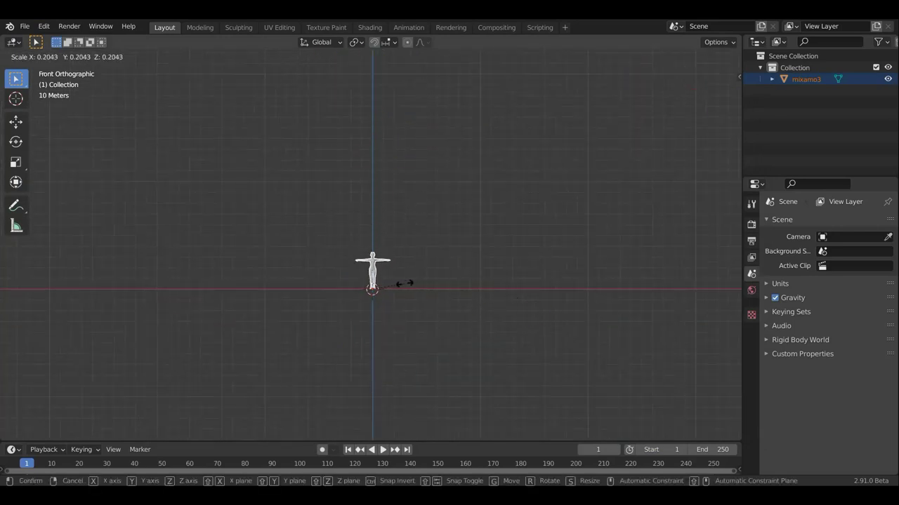
{"action": "left_click", "coordinate": [386, 292]}
Orbit around the figure, then frame its torso in front orthographic view
{"action": "scroll", "coordinate": [400, 290], "scroll_direction": "up", "scroll_amount": 1}
{"action": "scroll", "coordinate": [414, 302], "scroll_direction": "up", "scroll_amount": 5}
{"action": "middle_click_drag", "start_coordinate": [423, 312], "coordinate": [406, 337]}
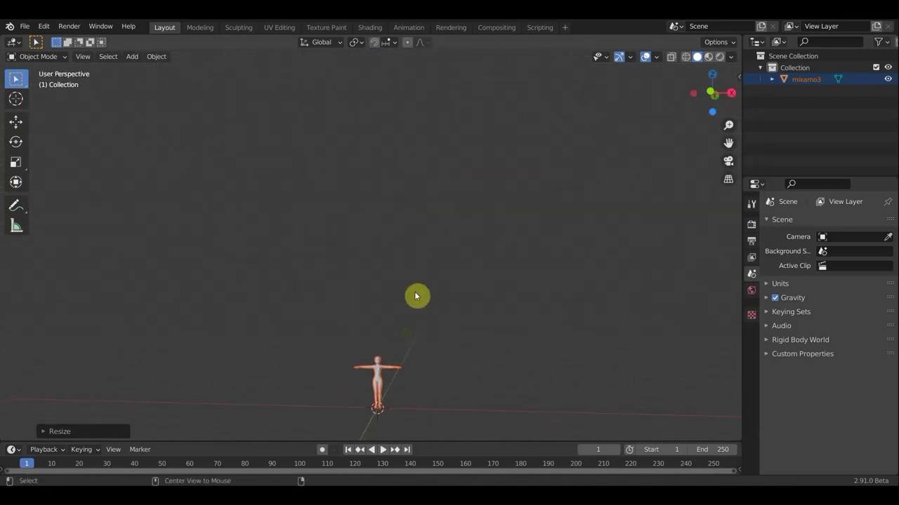
{"action": "mouse_move", "coordinate": [406, 337]}
{"action": "middle_mouse_down"}
{"action": "mouse_move", "coordinate": [435, 401]}
{"action": "mouse_move", "coordinate": [455, 246]}
{"action": "middle_mouse_up"}
{"action": "key", "text": "KP_1"}
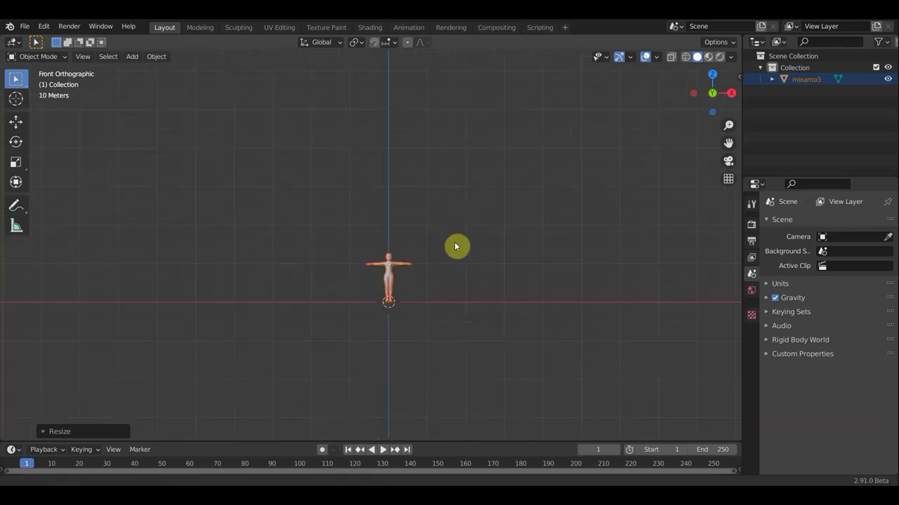
{"action": "scroll", "coordinate": [457, 223], "scroll_direction": "up", "scroll_amount": 4}
{"action": "middle_click_drag", "start_coordinate": [509, 227], "coordinate": [400, 363], "text": "shift"}
{"action": "scroll", "coordinate": [439, 348], "scroll_direction": "up", "scroll_amount": 2}
{"action": "scroll", "coordinate": [450, 337], "scroll_direction": "up", "scroll_amount": 4}
{"action": "middle_click_drag", "start_coordinate": [449, 337], "coordinate": [426, 248], "text": "shift"}
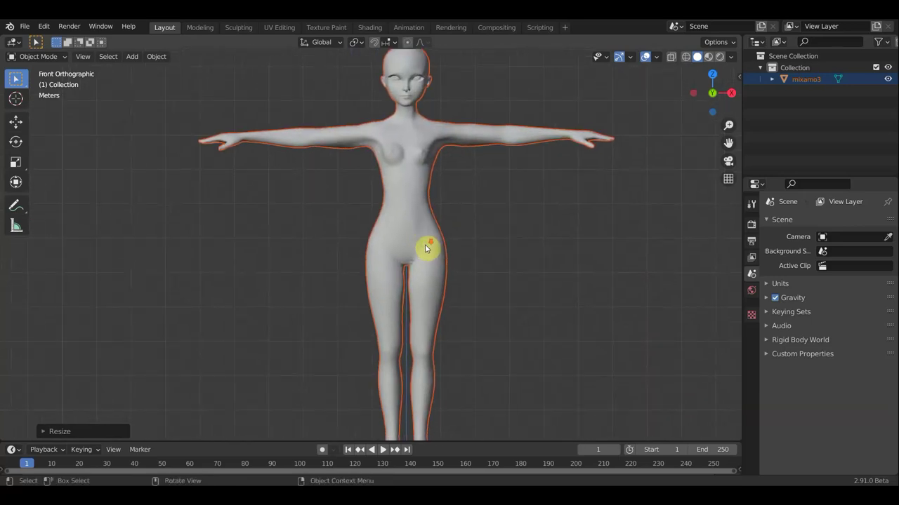
{"action": "scroll", "coordinate": [426, 247], "scroll_direction": "down", "scroll_amount": 3}
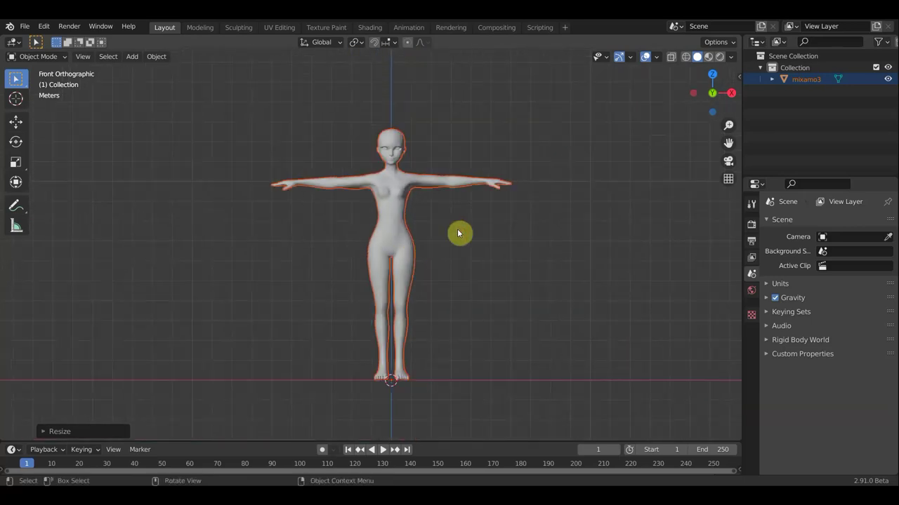
Switch the Blender viewport to Material Preview and frame the textured mixamo3 figure from the front
{"action": "left_click", "coordinate": [707, 59]}
{"action": "scroll", "coordinate": [463, 242], "scroll_direction": "up", "scroll_amount": 2}
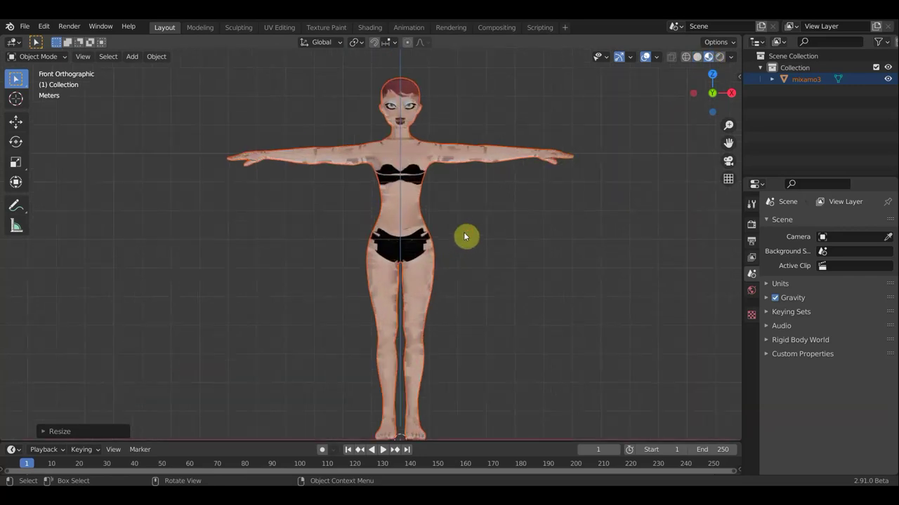
{"action": "scroll", "coordinate": [472, 219], "scroll_direction": "up", "scroll_amount": 2}
{"action": "scroll", "coordinate": [491, 246], "scroll_direction": "up", "scroll_amount": 1}
{"action": "middle_click_drag", "start_coordinate": [495, 266], "coordinate": [491, 295], "text": "shift"}
{"action": "scroll", "coordinate": [397, 203], "scroll_direction": "down", "scroll_amount": 1}
{"action": "mouse_move", "coordinate": [397, 203]}
{"action": "middle_mouse_down"}
{"action": "mouse_move", "coordinate": [435, 255]}
{"action": "mouse_move", "coordinate": [386, 263]}
{"action": "mouse_move", "coordinate": [391, 274]}
{"action": "mouse_move", "coordinate": [555, 267]}
{"action": "mouse_move", "coordinate": [453, 267]}
{"action": "mouse_move", "coordinate": [469, 226]}
{"action": "middle_mouse_up"}
{"action": "scroll", "coordinate": [457, 262], "scroll_direction": "down", "scroll_amount": 2}
{"action": "key", "text": "KP_1"}
{"action": "scroll", "coordinate": [486, 242], "scroll_direction": "down", "scroll_amount": 3}
{"action": "scroll", "coordinate": [486, 242], "scroll_direction": "up", "scroll_amount": 1}
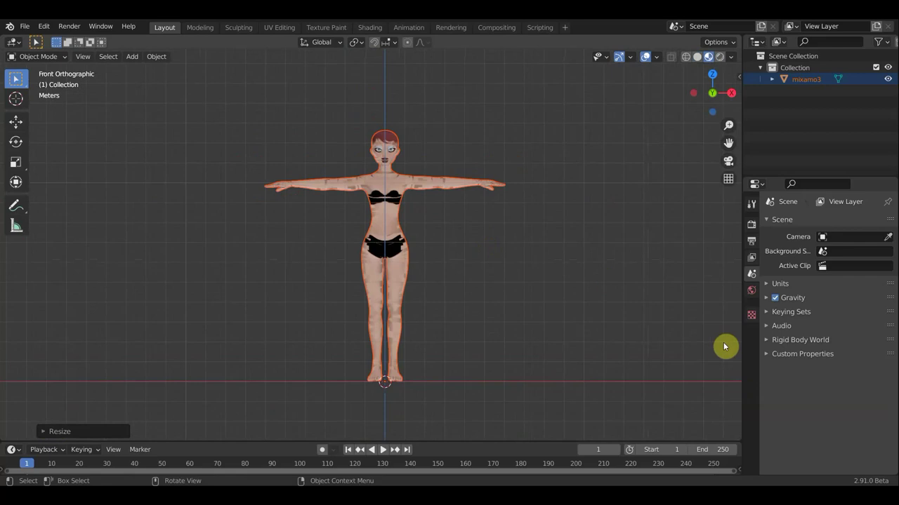
Turn off Show Backface in the mixamo3 material settings and orbit to check the result
{"action": "left_click", "coordinate": [401, 226]}
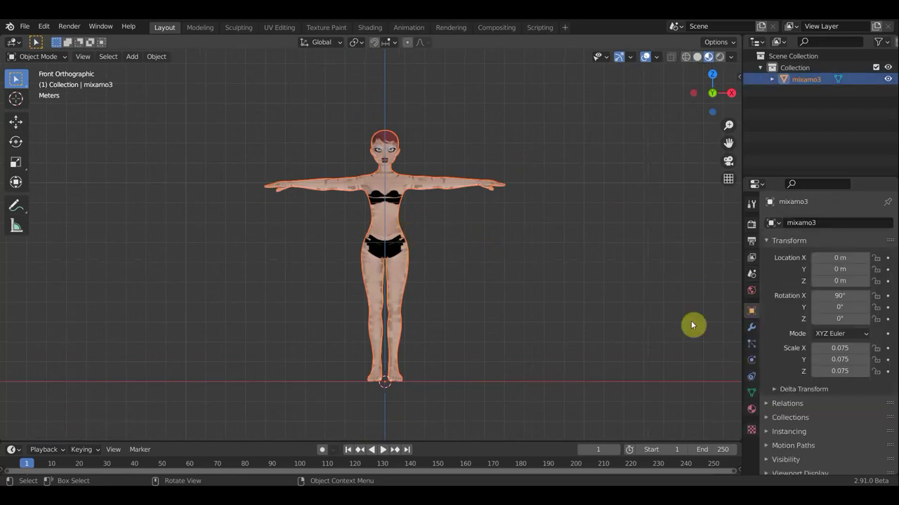
{"action": "left_click", "coordinate": [752, 410]}
{"action": "scroll", "coordinate": [786, 411], "scroll_direction": "down", "scroll_amount": 2}
{"action": "scroll", "coordinate": [785, 393], "scroll_direction": "down", "scroll_amount": 5}
{"action": "scroll", "coordinate": [784, 387], "scroll_direction": "down", "scroll_amount": 5}
{"action": "scroll", "coordinate": [807, 385], "scroll_direction": "down", "scroll_amount": 4}
{"action": "scroll", "coordinate": [834, 383], "scroll_direction": "down", "scroll_amount": 2}
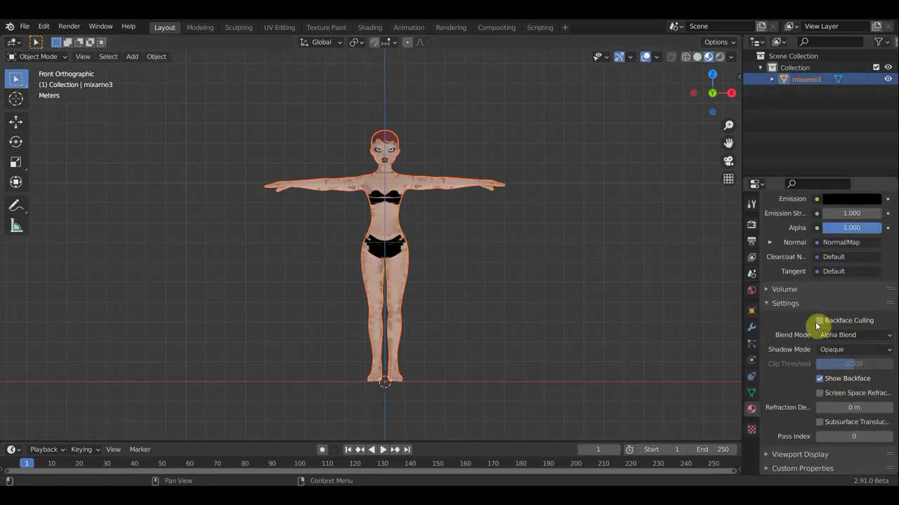
{"action": "left_click", "coordinate": [819, 378]}
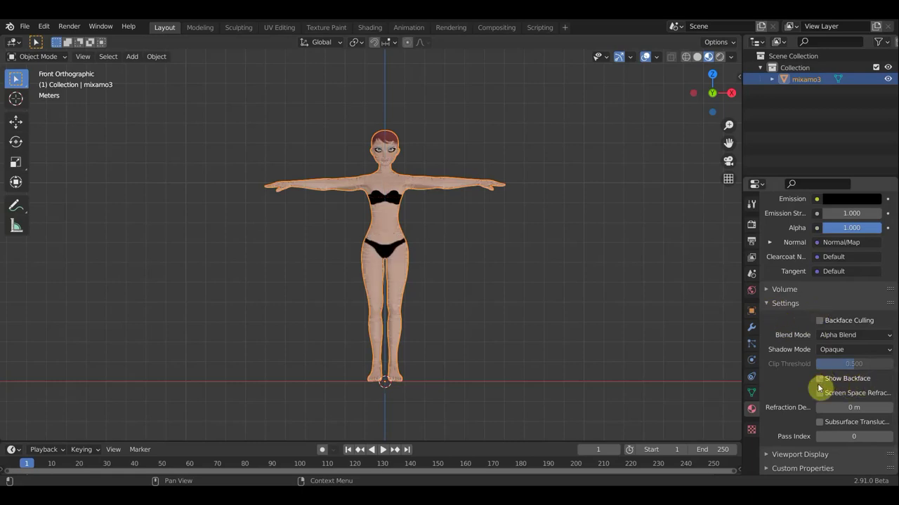
{"action": "mouse_move", "coordinate": [549, 330]}
{"action": "middle_mouse_down"}
{"action": "mouse_move", "coordinate": [481, 310]}
{"action": "mouse_move", "coordinate": [257, 327]}
{"action": "mouse_move", "coordinate": [520, 323]}
{"action": "mouse_move", "coordinate": [483, 323]}
{"action": "middle_mouse_up"}
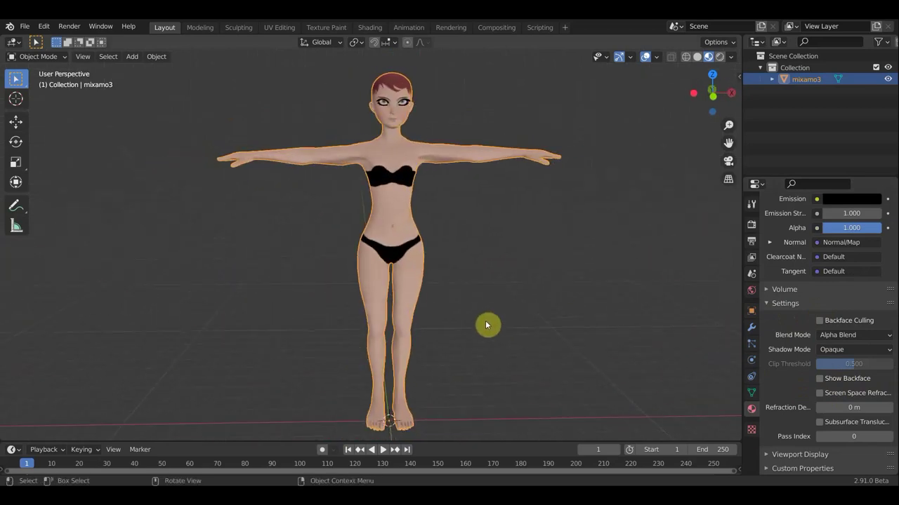
{"action": "mouse_move", "coordinate": [486, 325]}
{"action": "middle_mouse_down"}
{"action": "mouse_move", "coordinate": [475, 317]}
{"action": "mouse_move", "coordinate": [485, 317]}
{"action": "middle_mouse_up"}
{"action": "key", "text": "KP_1"}
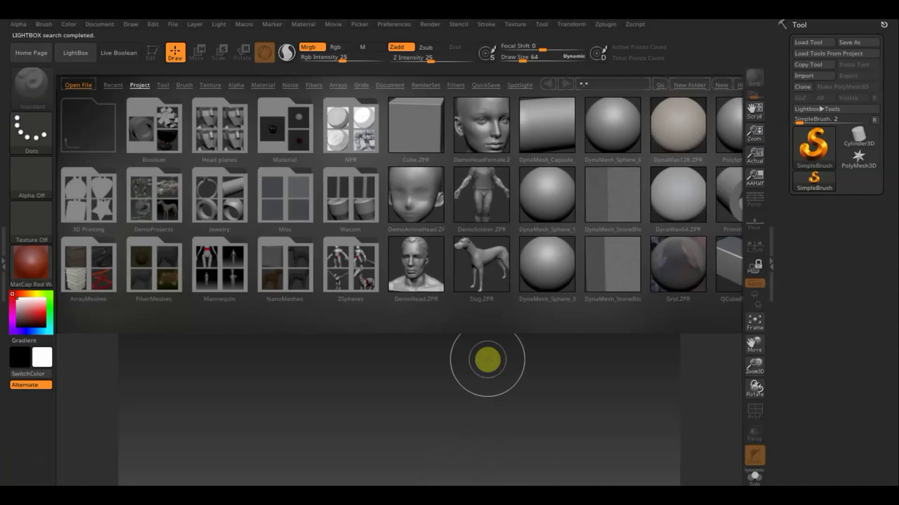
Cancel the LightBox Load File dialog and hide LightBox to reveal the empty canvas
{"action": "left_click", "coordinate": [78, 87]}
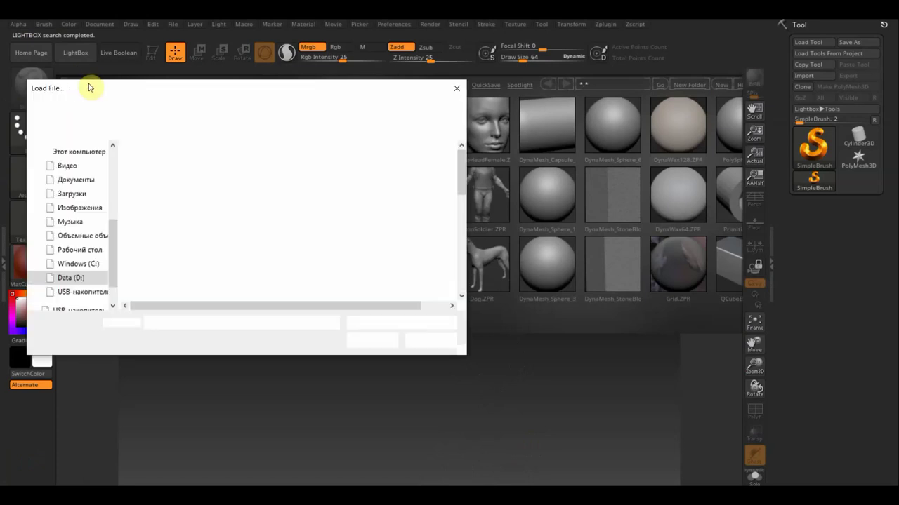
{"action": "left_click", "coordinate": [451, 92]}
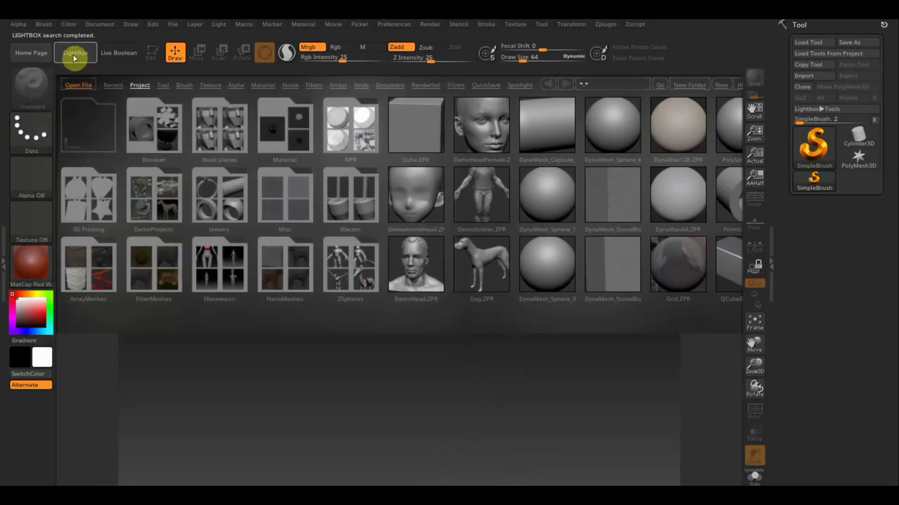
{"action": "left_click", "coordinate": [77, 58]}
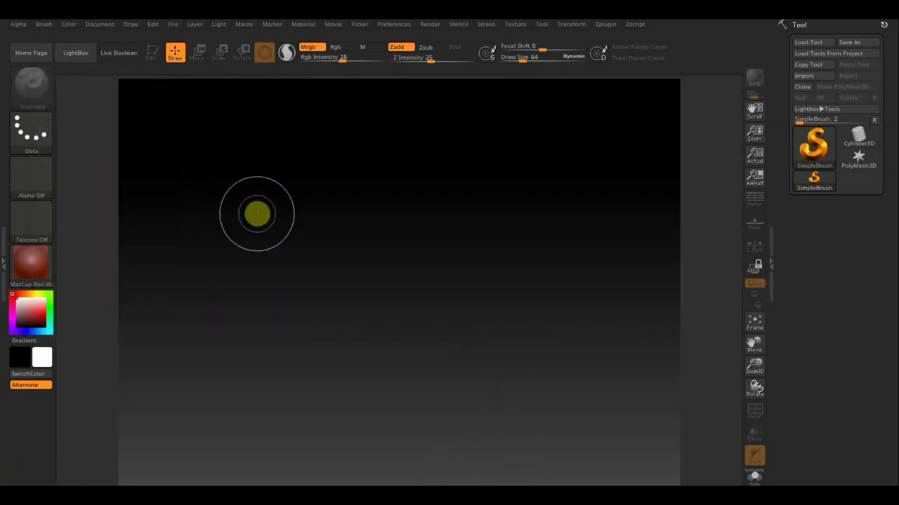
Import Desktop/mixamo3/mixamo3 as a tool, draw it on the canvas and enter Edit mode
{"action": "left_click", "coordinate": [821, 78]}
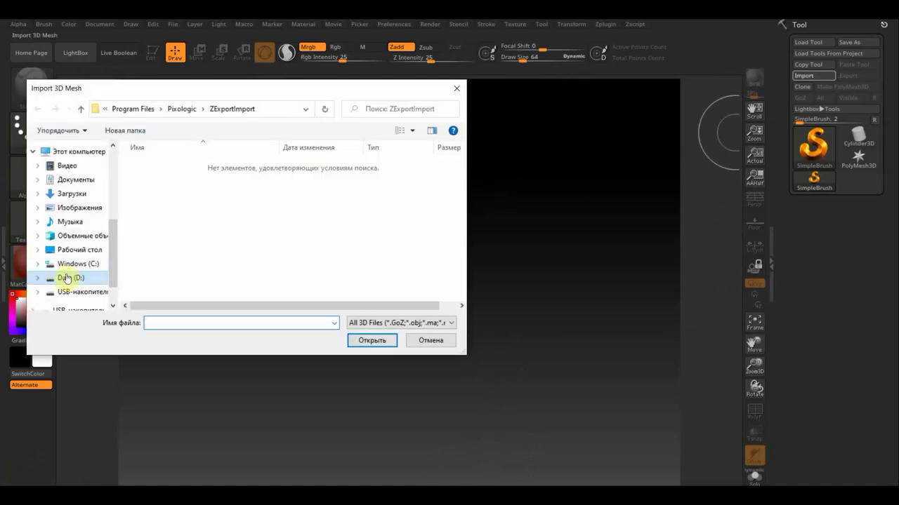
{"action": "left_click", "coordinate": [73, 250]}
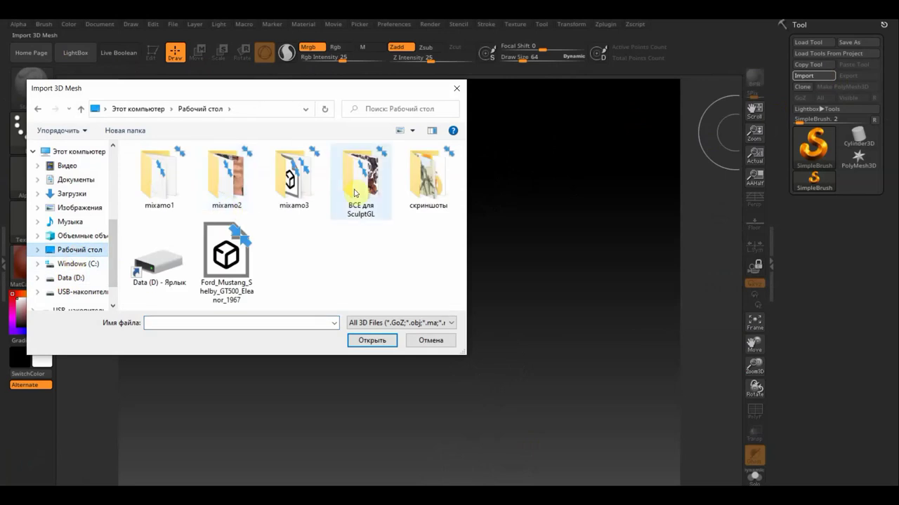
{"action": "double_click", "coordinate": [307, 188]}
{"action": "left_click", "coordinate": [151, 164]}
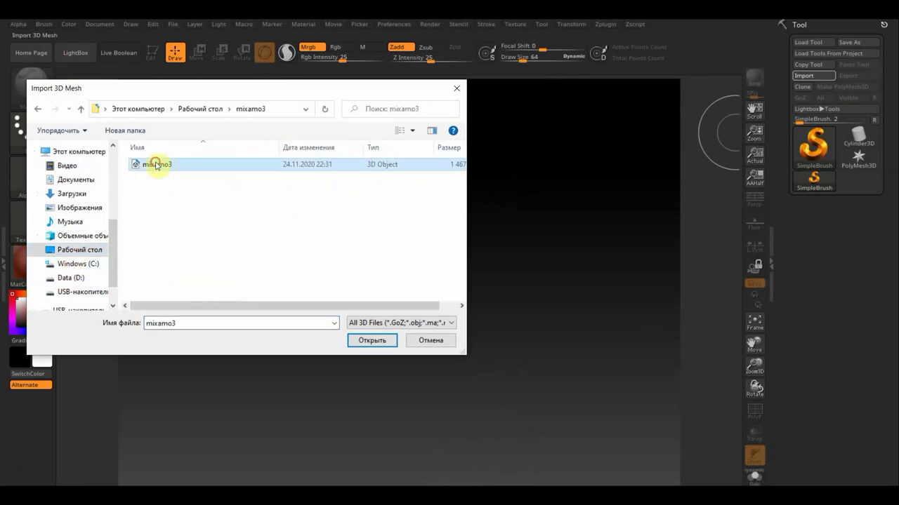
{"action": "left_click", "coordinate": [372, 341]}
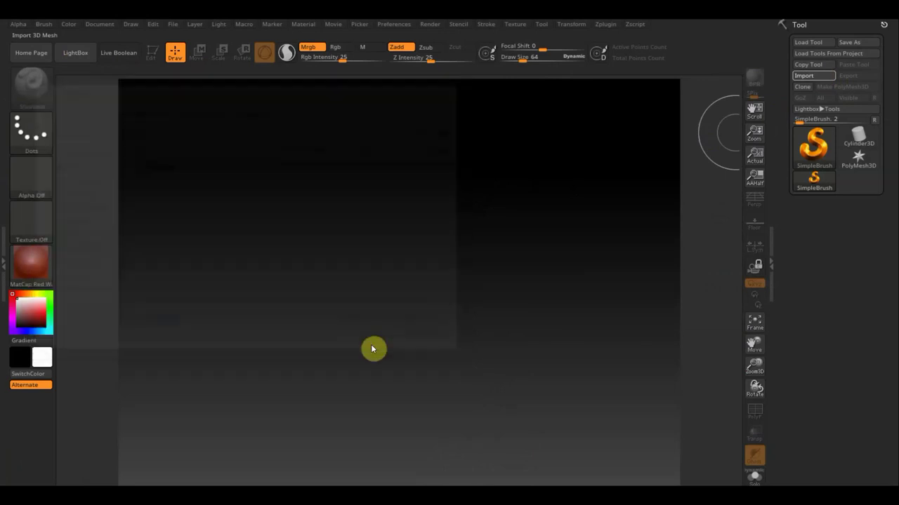
{"action": "left_click_drag", "start_coordinate": [415, 241], "coordinate": [416, 435]}
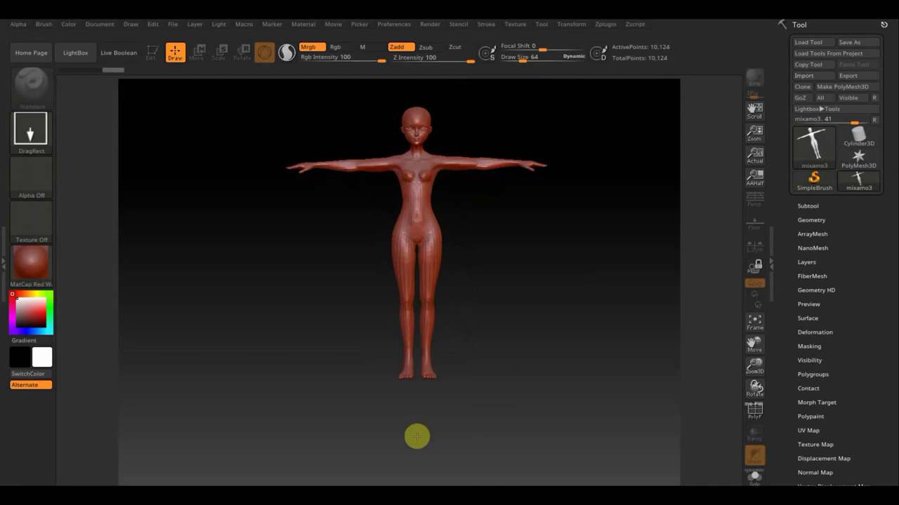
{"action": "left_click", "coordinate": [154, 55]}
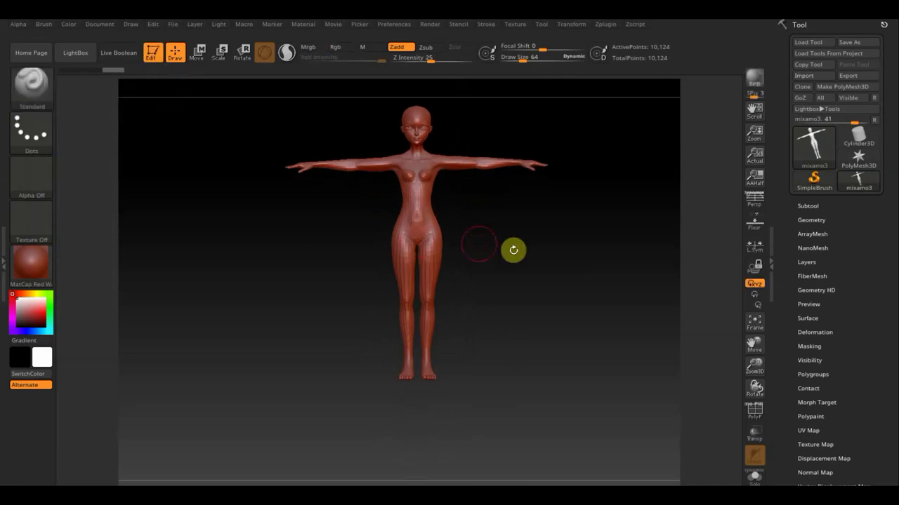
{"action": "mouse_move", "coordinate": [542, 320]}
{"action": "left_mouse_down", "text": "alt"}
{"action": "mouse_move", "coordinate": [547, 311]}
{"action": "mouse_move", "coordinate": [538, 321]}
{"action": "mouse_move", "coordinate": [546, 343]}
{"action": "left_mouse_up", "text": "alt"}
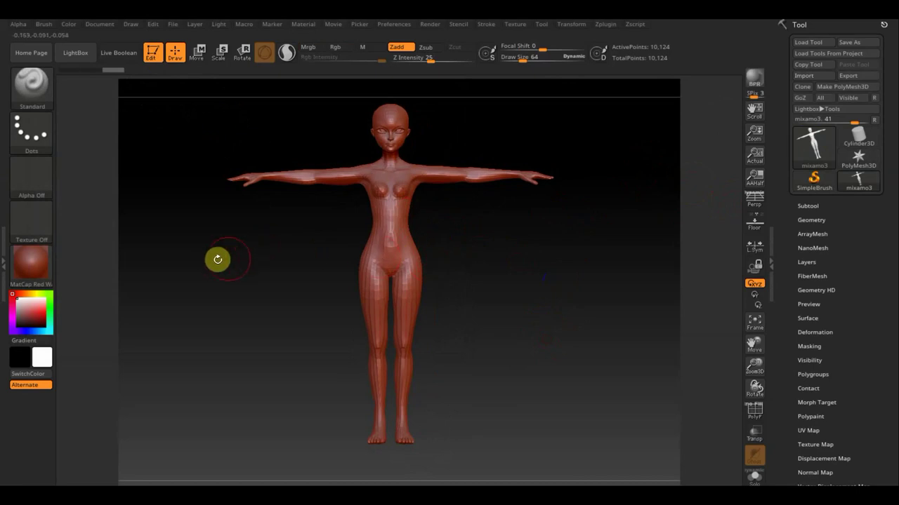
Import the mixamo3_Body_diffuse image into the texture library, loading it twice
{"action": "left_click", "coordinate": [38, 223]}
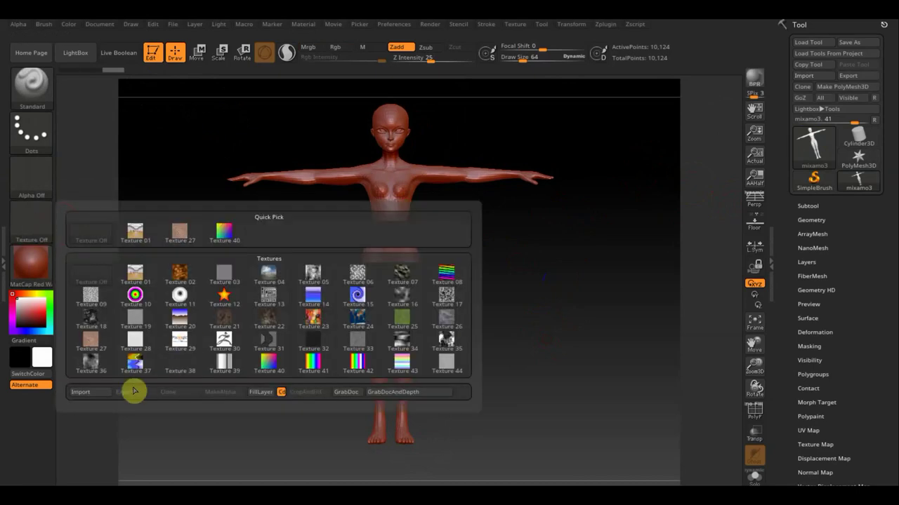
{"action": "left_click", "coordinate": [92, 394]}
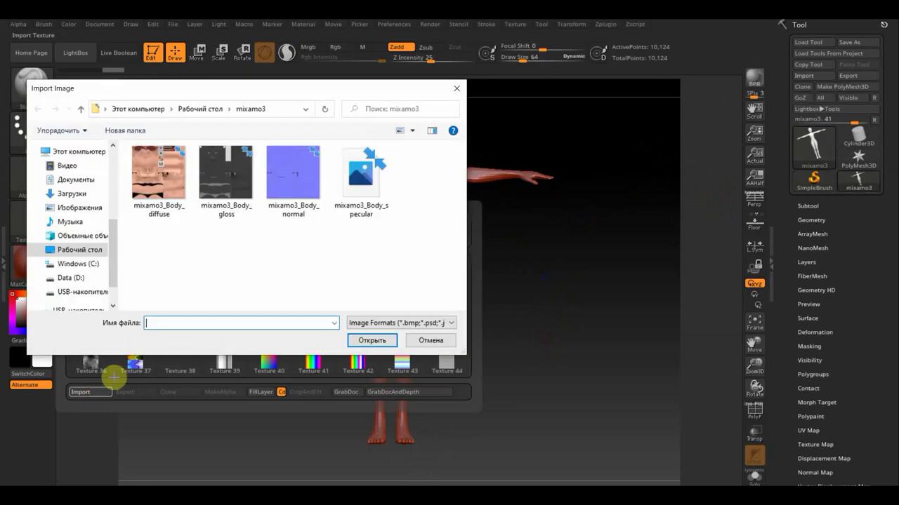
{"action": "left_click", "coordinate": [159, 189]}
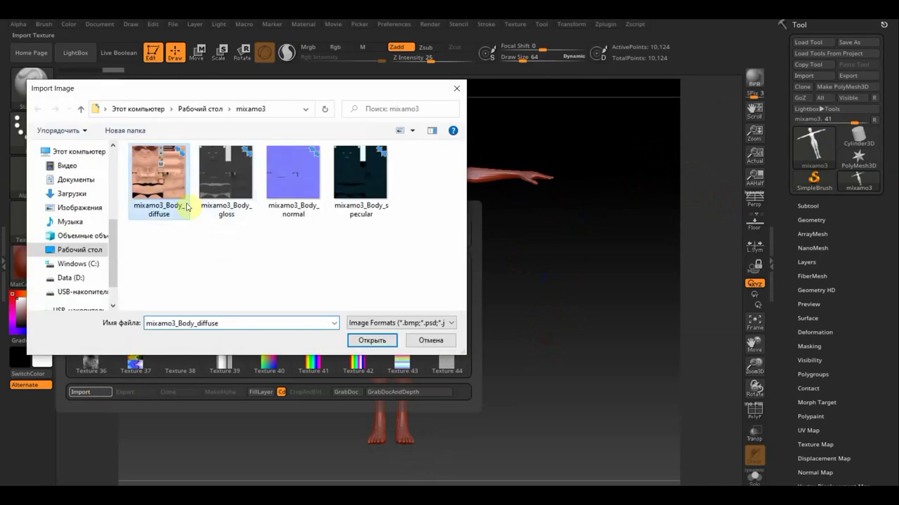
{"action": "left_click", "coordinate": [371, 341]}
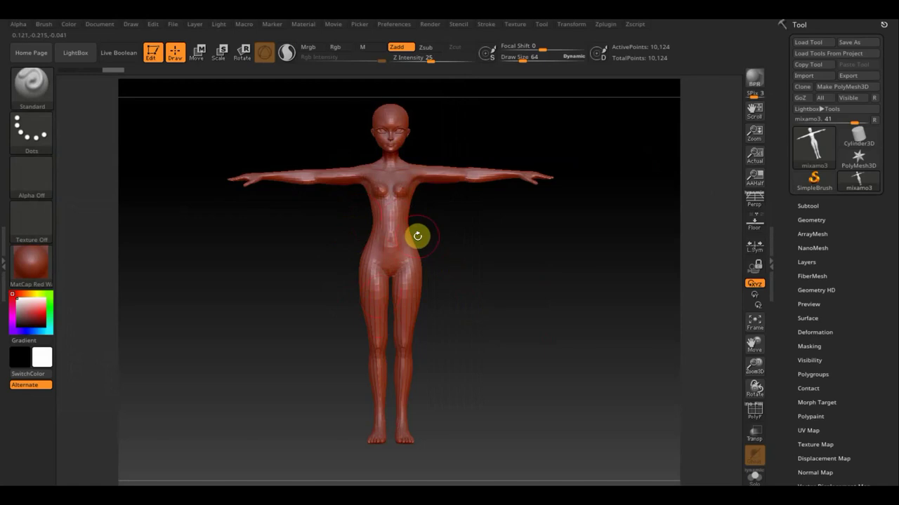
{"action": "left_click", "coordinate": [36, 223]}
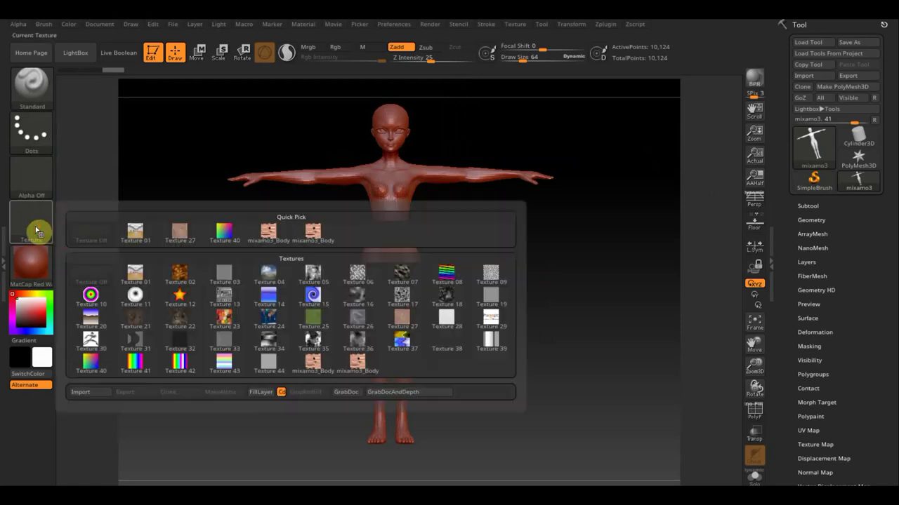
{"action": "left_click", "coordinate": [89, 392]}
{"action": "left_click", "coordinate": [164, 171]}
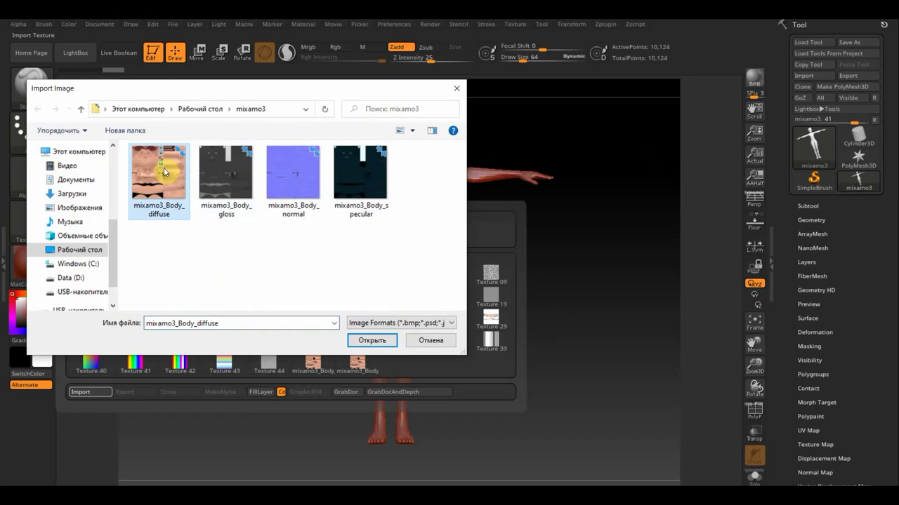
{"action": "left_click", "coordinate": [372, 340]}
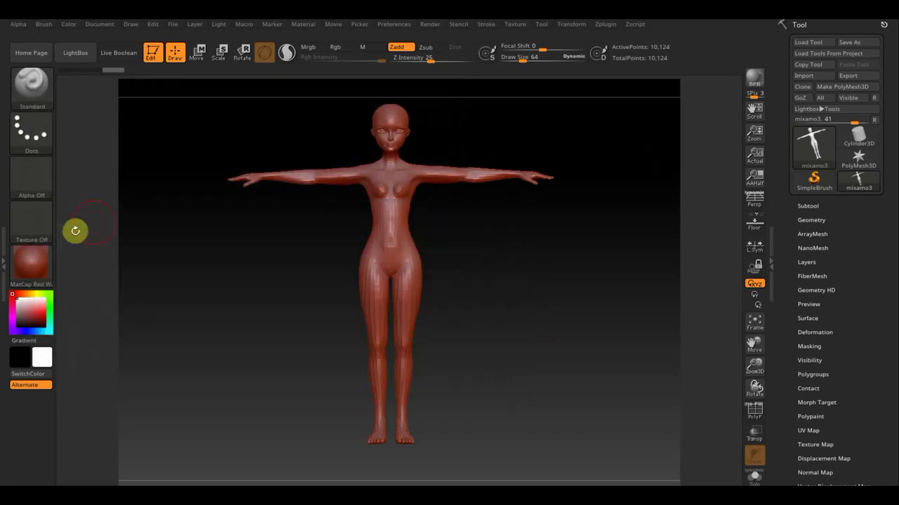
Make mixamo3_Body the current texture and check it in the Texture menu
{"action": "left_click", "coordinate": [40, 226]}
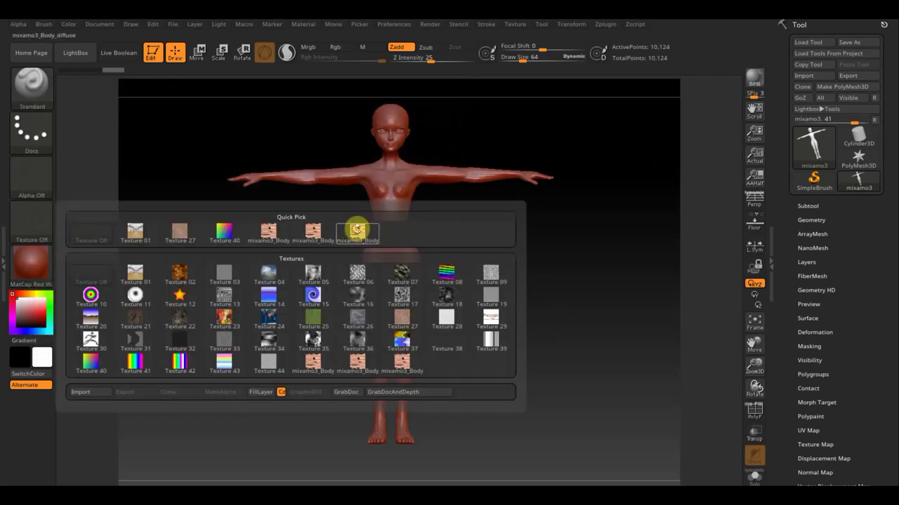
{"action": "left_click", "coordinate": [357, 231]}
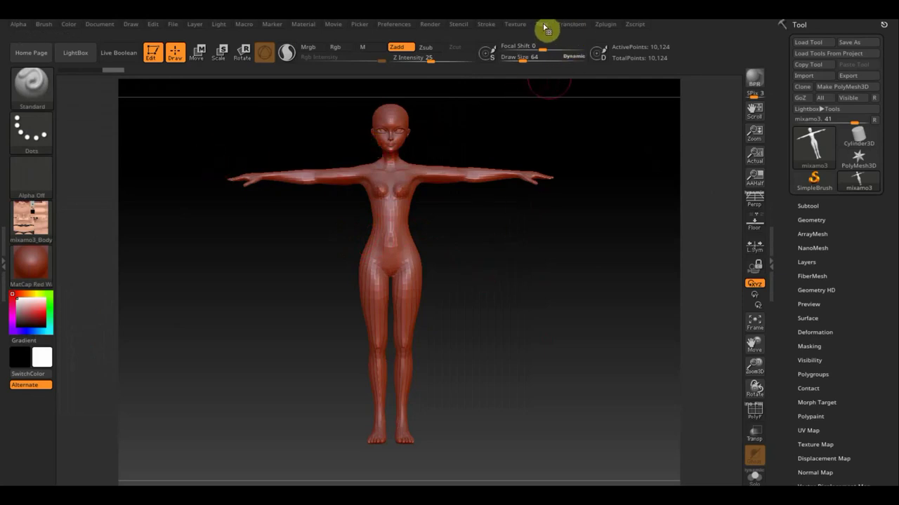
{"action": "left_click", "coordinate": [507, 26]}
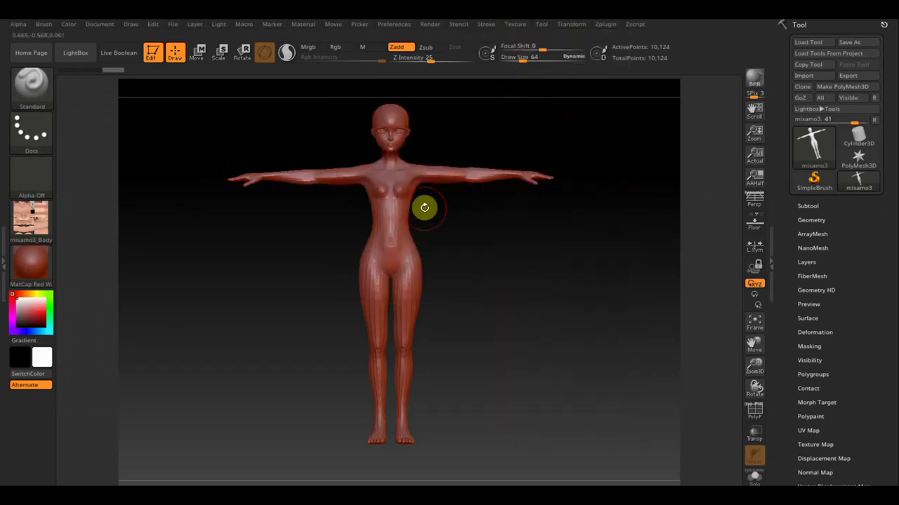
{"action": "scroll", "coordinate": [865, 348], "scroll_direction": "down", "scroll_amount": 1}
Assign mixamo3_Body as the figure's texture map in Tool > Texture Map
{"action": "scroll", "coordinate": [868, 346], "scroll_direction": "down", "scroll_amount": 2}
{"action": "scroll", "coordinate": [868, 347], "scroll_direction": "up", "scroll_amount": 1}
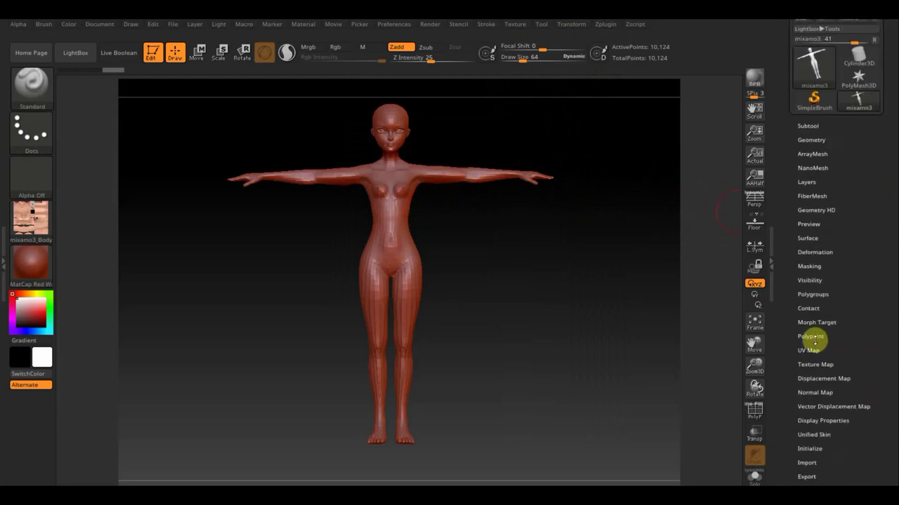
{"action": "left_click", "coordinate": [818, 364]}
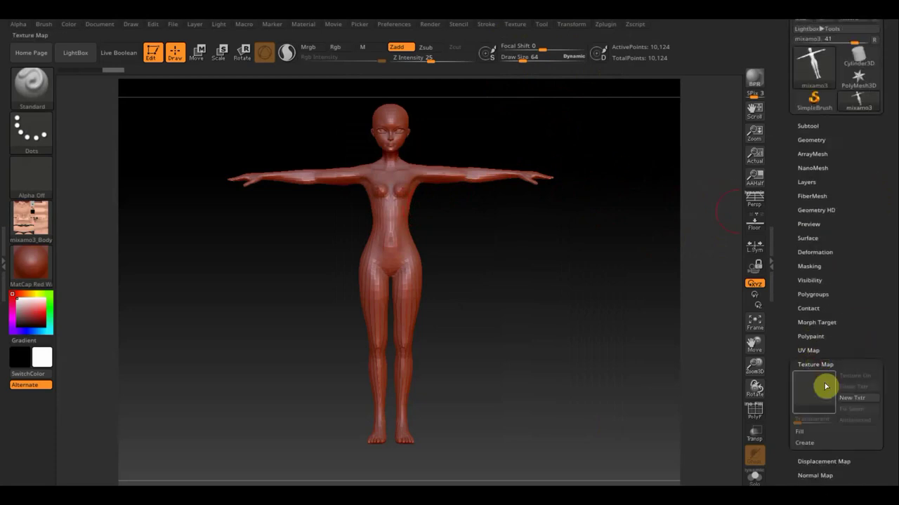
{"action": "left_click", "coordinate": [812, 397]}
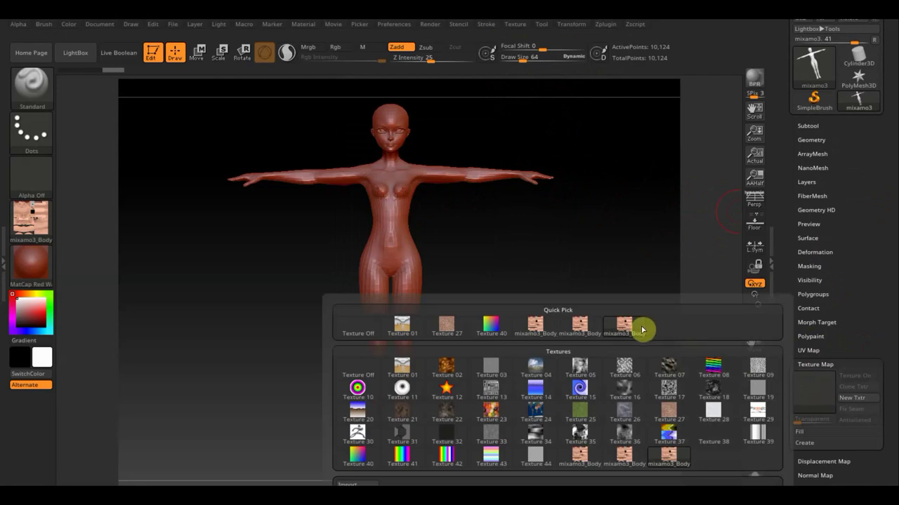
{"action": "left_click", "coordinate": [642, 328]}
{"action": "mouse_move", "coordinate": [589, 288]}
{"action": "left_mouse_down"}
{"action": "mouse_move", "coordinate": [587, 302]}
{"action": "mouse_move", "coordinate": [624, 303]}
{"action": "mouse_move", "coordinate": [565, 300]}
{"action": "left_mouse_up"}
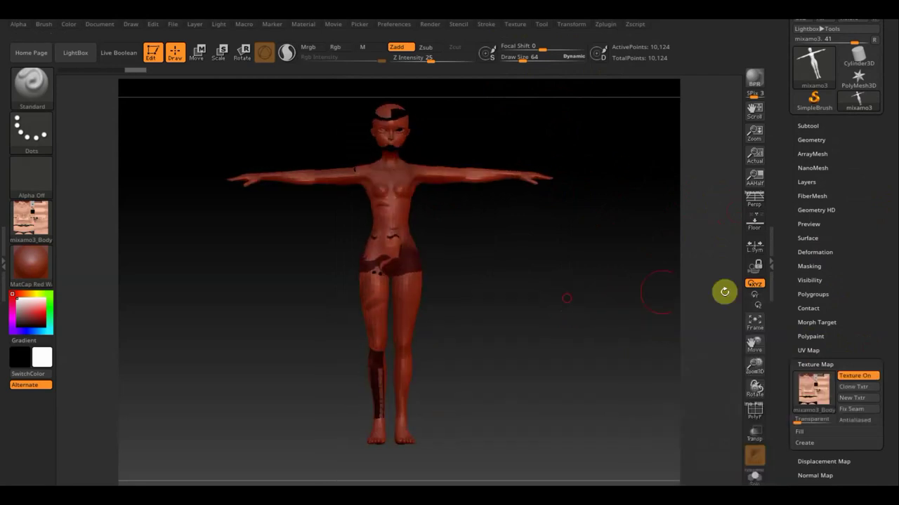
Expand Tool > UV Map and its Create options
{"action": "left_click", "coordinate": [809, 350]}
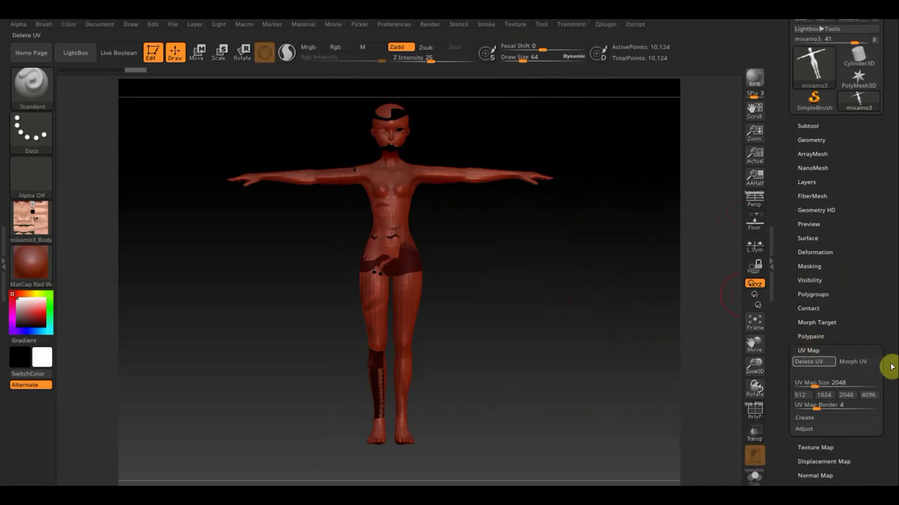
{"action": "scroll", "coordinate": [888, 337], "scroll_direction": "down", "scroll_amount": 2}
{"action": "left_click", "coordinate": [808, 365]}
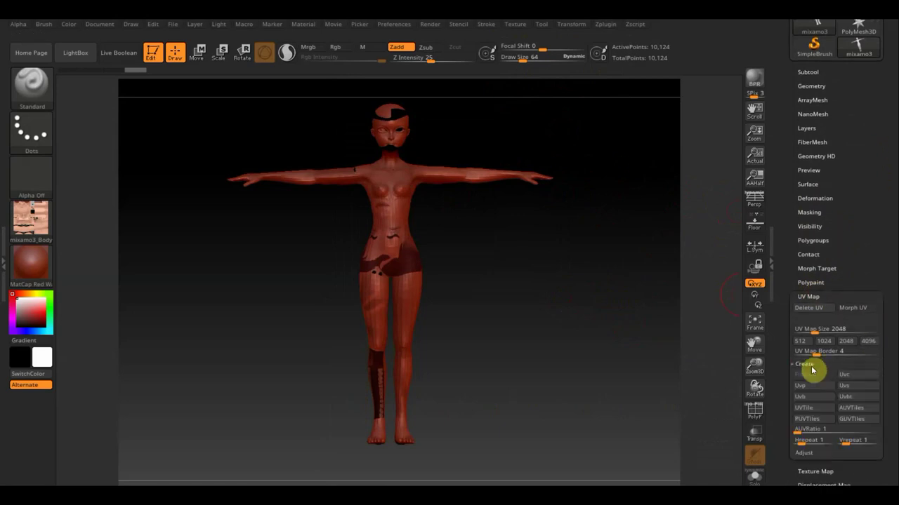
Try Uvs, Uvc and Uvb layouts, then undo back to the untextured figure and collapse UV Map
{"action": "left_click", "coordinate": [856, 389]}
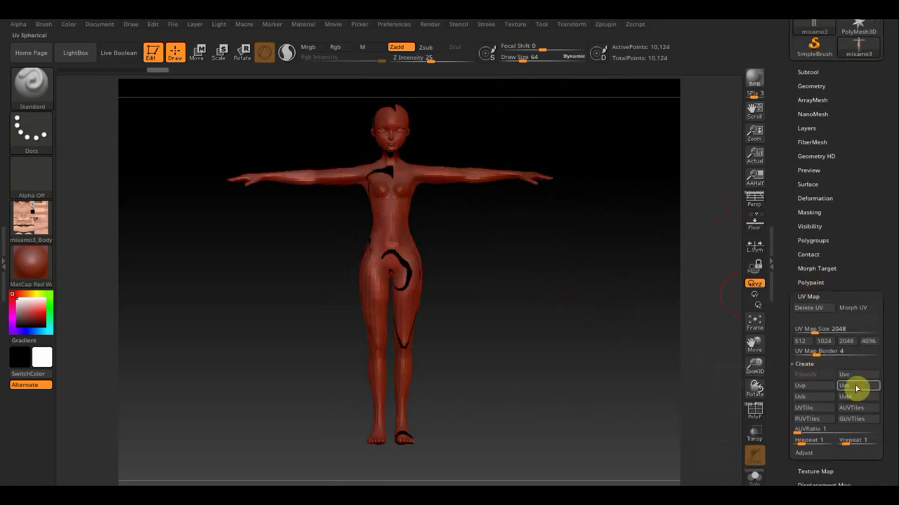
{"action": "left_click", "coordinate": [852, 375]}
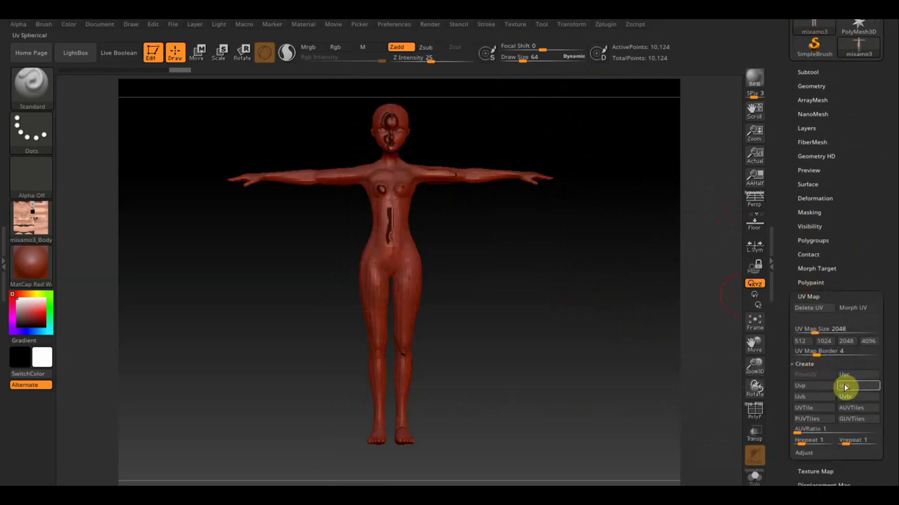
{"action": "left_click", "coordinate": [809, 396]}
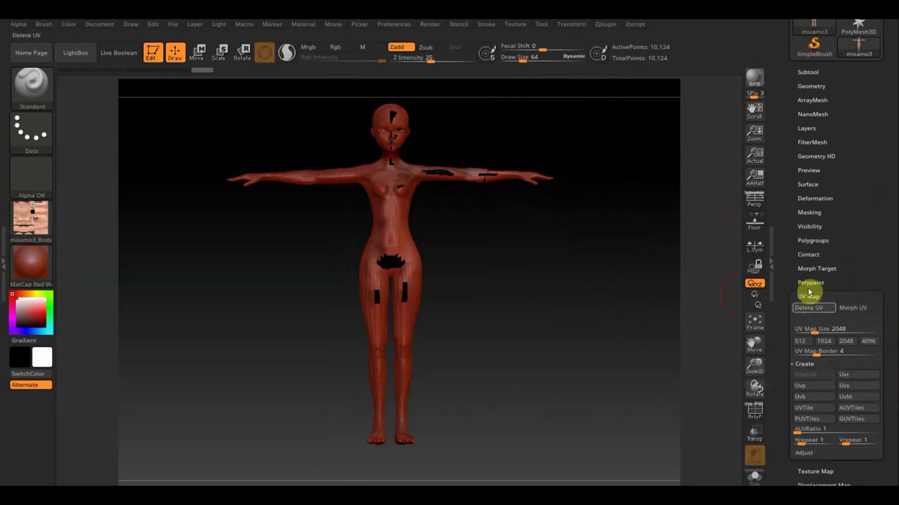
{"action": "left_click", "coordinate": [141, 71]}
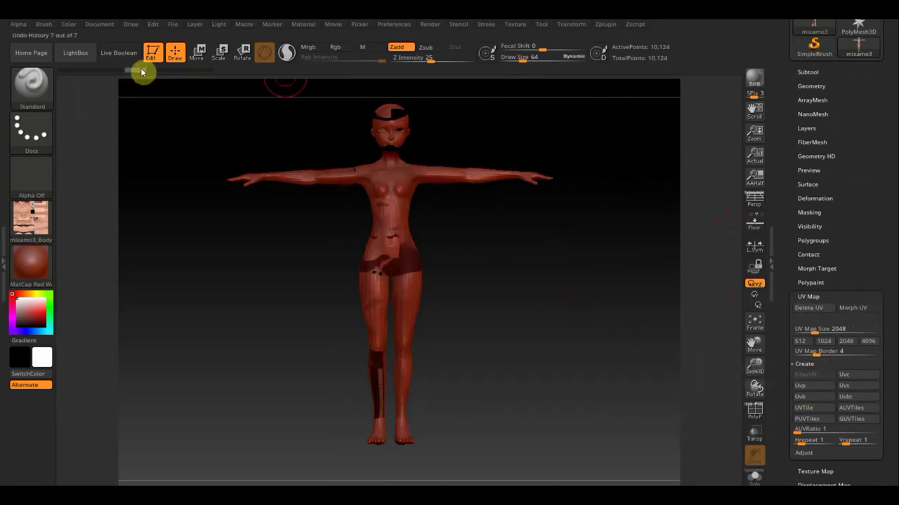
{"action": "left_click", "coordinate": [116, 70]}
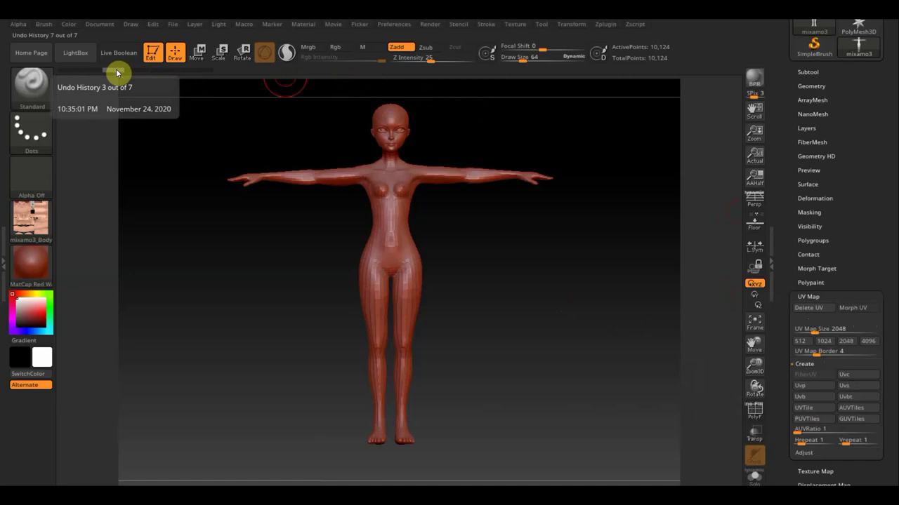
{"action": "left_click", "coordinate": [810, 296]}
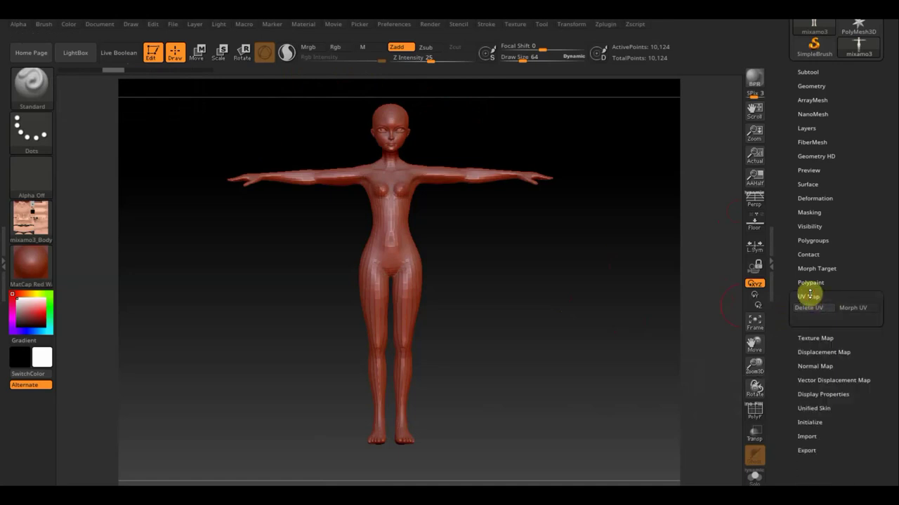
Select the current texture in the Texture menu
{"action": "left_click", "coordinate": [520, 26]}
{"action": "left_click", "coordinate": [549, 134]}
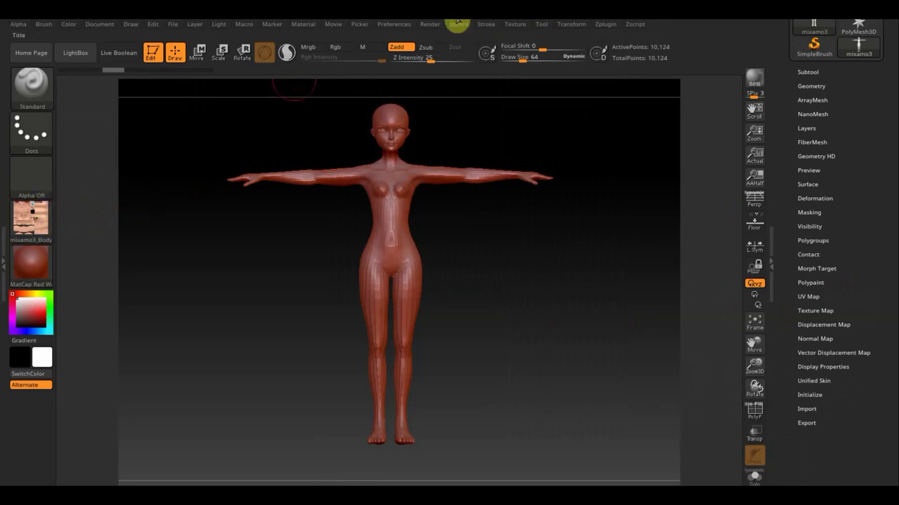
{"action": "left_click", "coordinate": [523, 29]}
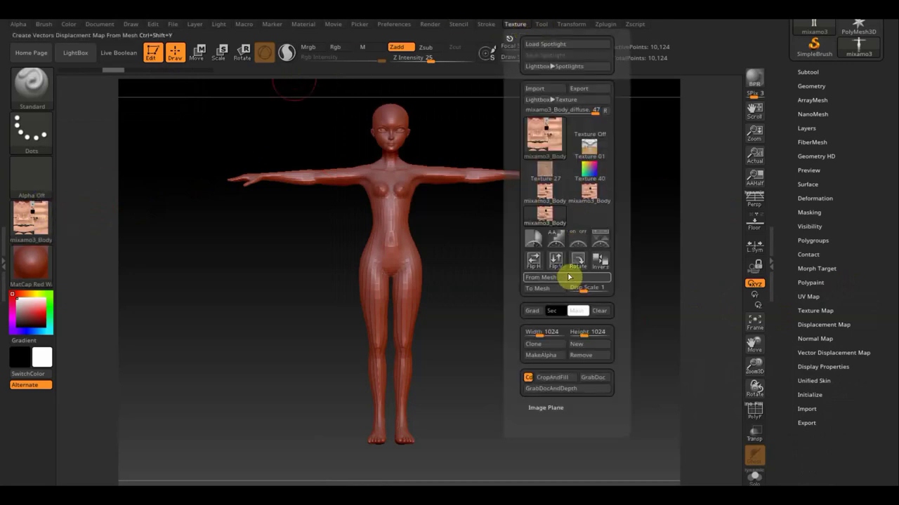
Flip mixamo3_Body vertically and assign it to a new texture map on the figure
{"action": "left_click", "coordinate": [562, 268]}
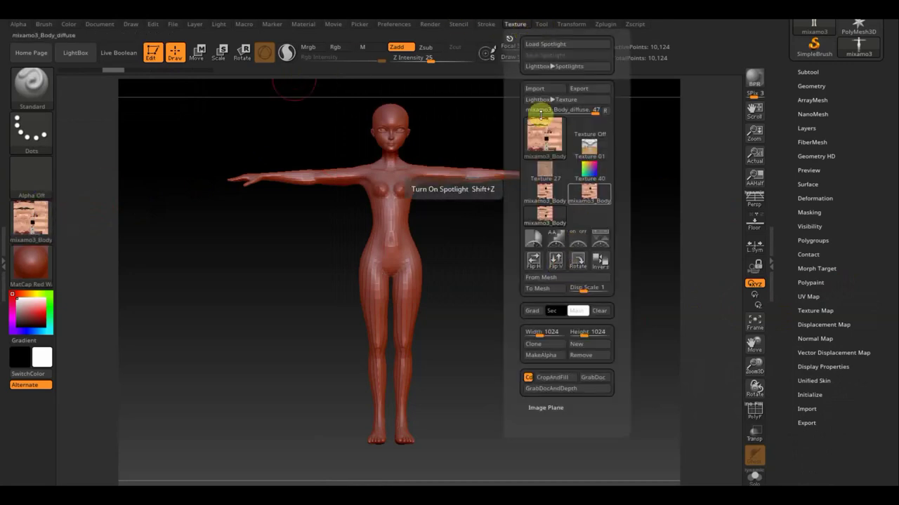
{"action": "left_click", "coordinate": [547, 140]}
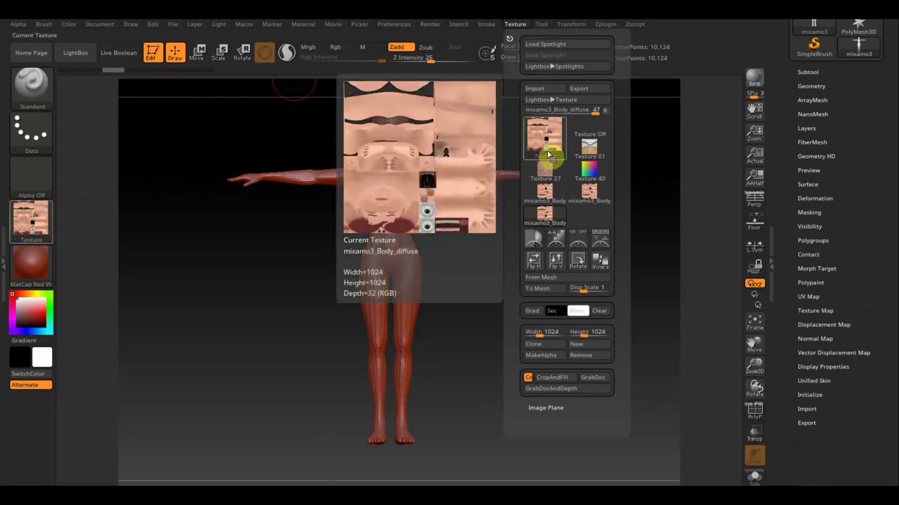
{"action": "left_click", "coordinate": [820, 311]}
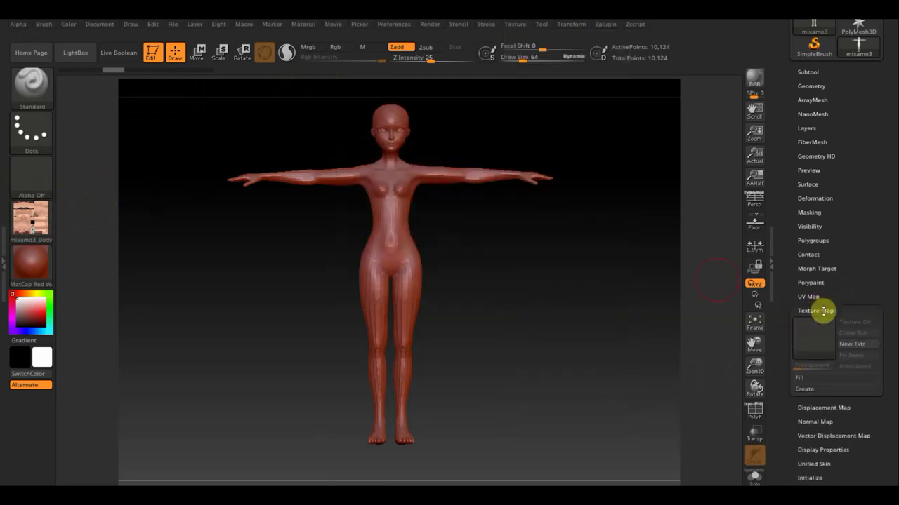
{"action": "left_click", "coordinate": [851, 344]}
{"action": "mouse_move", "coordinate": [813, 338]}
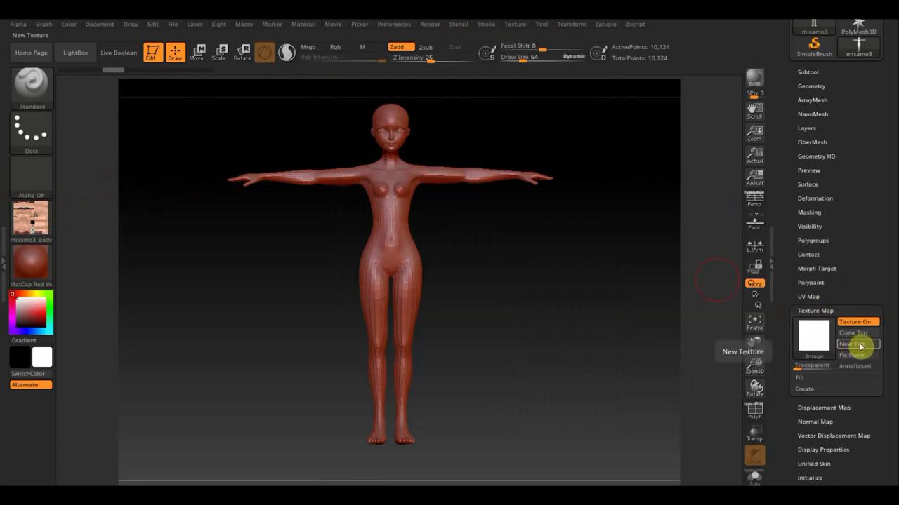
{"action": "left_click", "coordinate": [814, 337]}
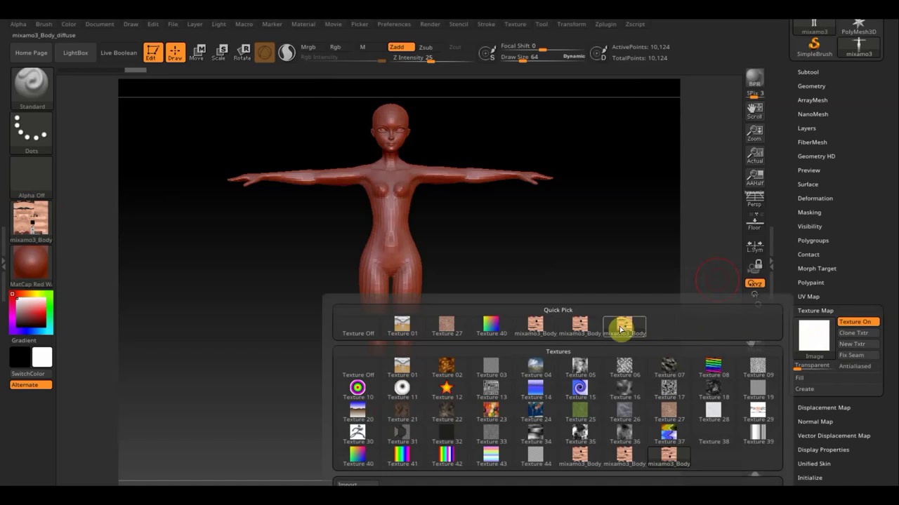
{"action": "left_click", "coordinate": [623, 325]}
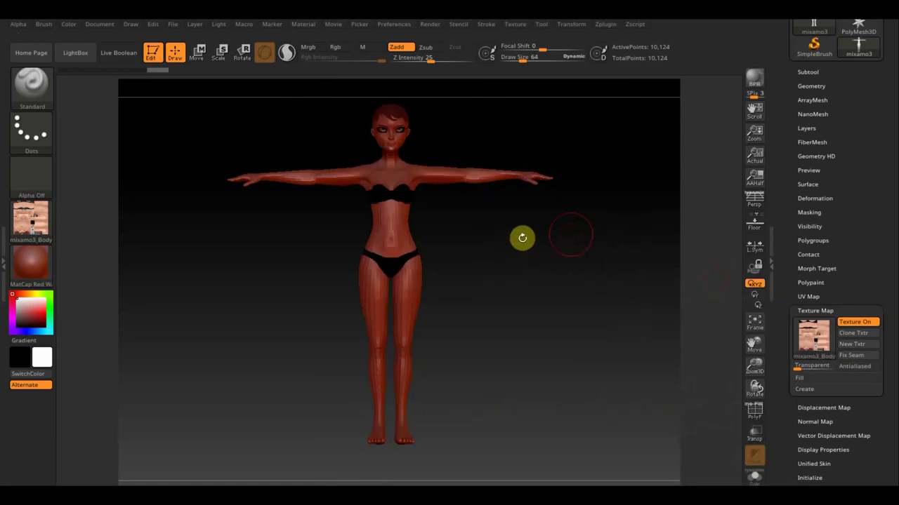
Apply the SketchShaded2 material and orbit to view the figure's back and side
{"action": "left_click", "coordinate": [33, 261]}
{"action": "left_click", "coordinate": [139, 323]}
{"action": "mouse_move", "coordinate": [491, 311]}
{"action": "left_mouse_down"}
{"action": "mouse_move", "coordinate": [263, 327]}
{"action": "mouse_move", "coordinate": [527, 325]}
{"action": "mouse_move", "coordinate": [516, 318]}
{"action": "left_mouse_up"}
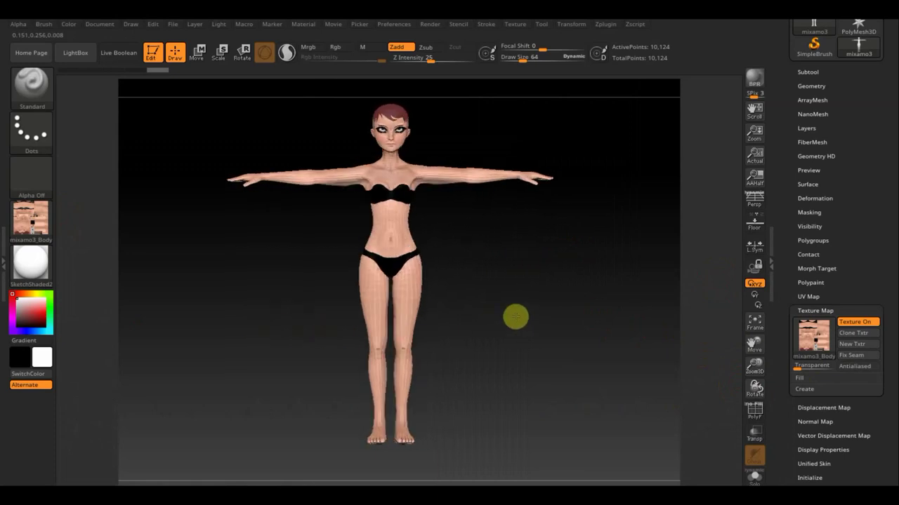
{"action": "left_click", "coordinate": [580, 303]}
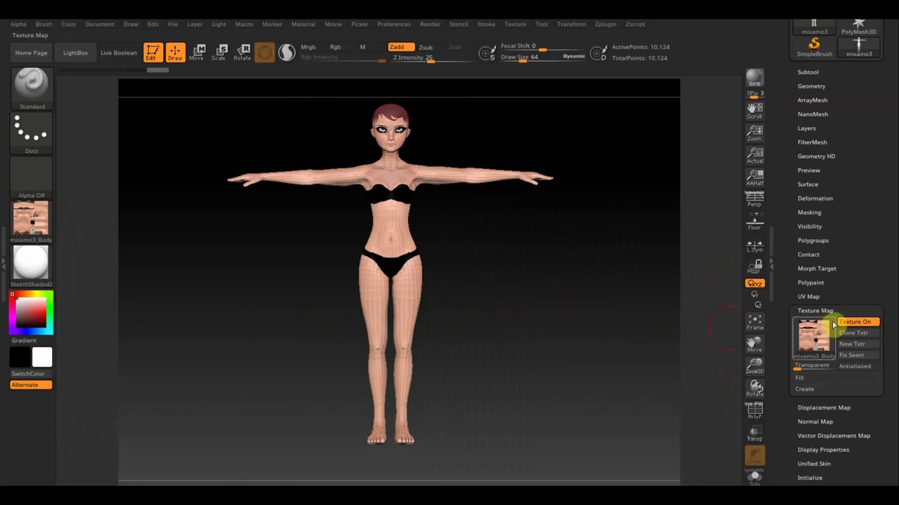
{"action": "left_click_drag", "start_coordinate": [856, 227], "coordinate": [856, 289]}
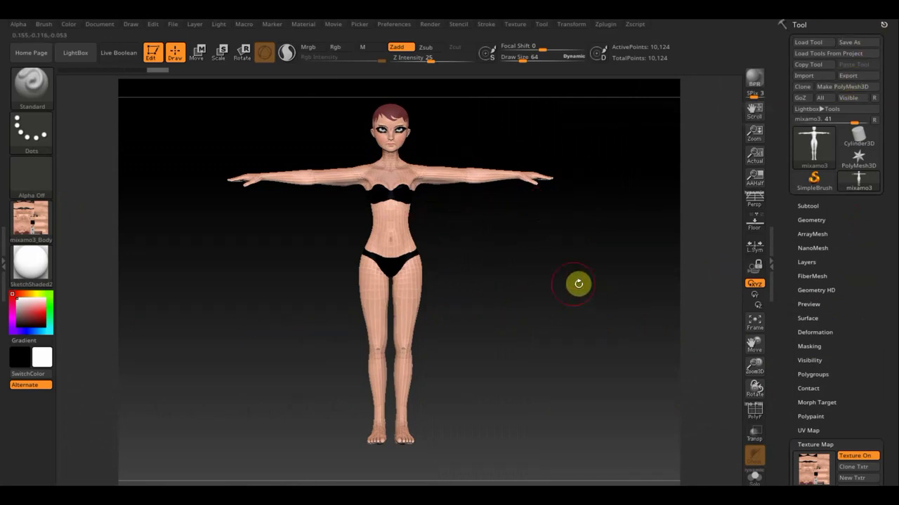
{"action": "mouse_move", "coordinate": [592, 288]}
{"action": "left_mouse_down", "text": "shift"}
{"action": "mouse_move", "coordinate": [536, 294]}
{"action": "mouse_move", "coordinate": [593, 291]}
{"action": "left_mouse_up", "text": "shift"}
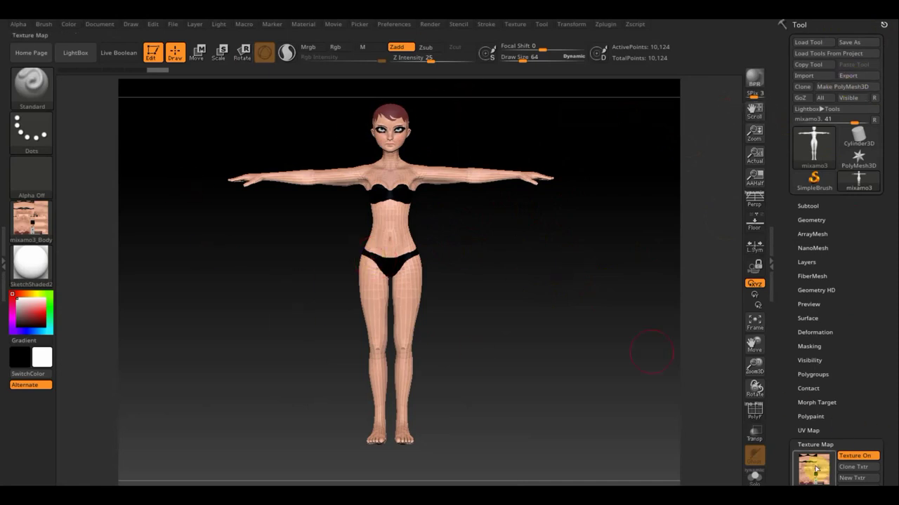
{"action": "scroll", "coordinate": [873, 413], "scroll_direction": "down", "scroll_amount": 5}
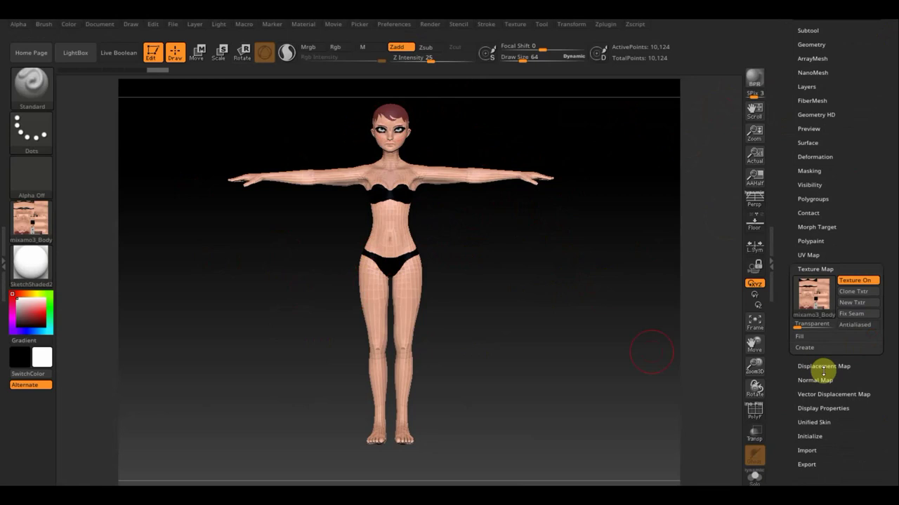
Expand Tool > Geometry to show mixamo3's subdivision settings, dismissing the ad popup
{"action": "left_click", "coordinate": [822, 380]}
{"action": "scroll", "coordinate": [881, 197], "scroll_direction": "up", "scroll_amount": 2}
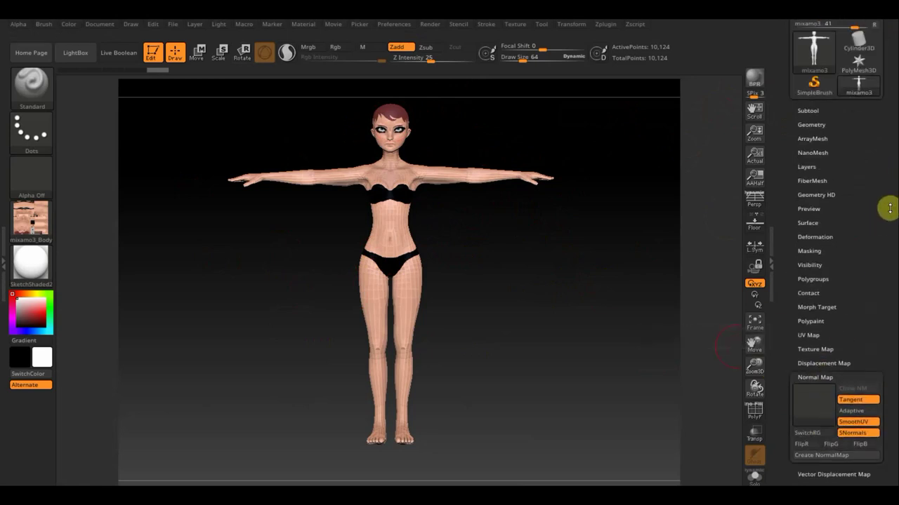
{"action": "left_click_drag", "start_coordinate": [893, 245], "coordinate": [888, 218]}
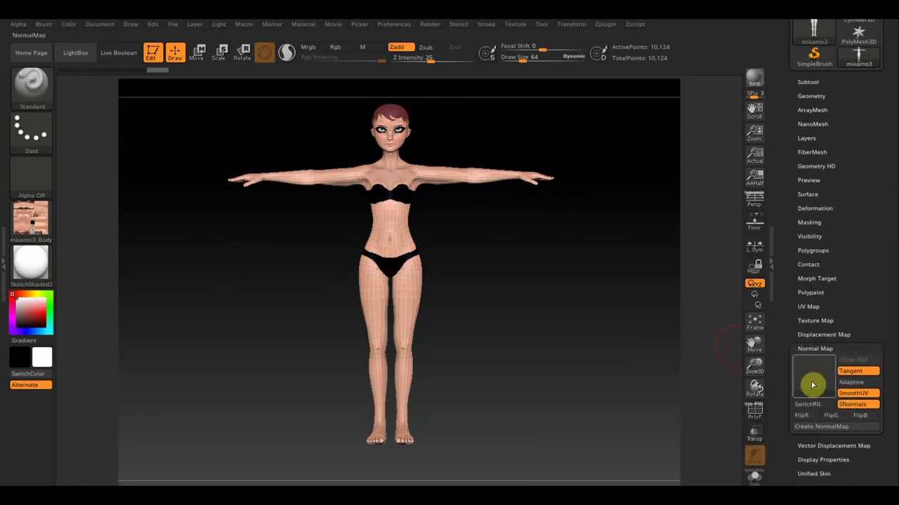
{"action": "left_click", "coordinate": [811, 95]}
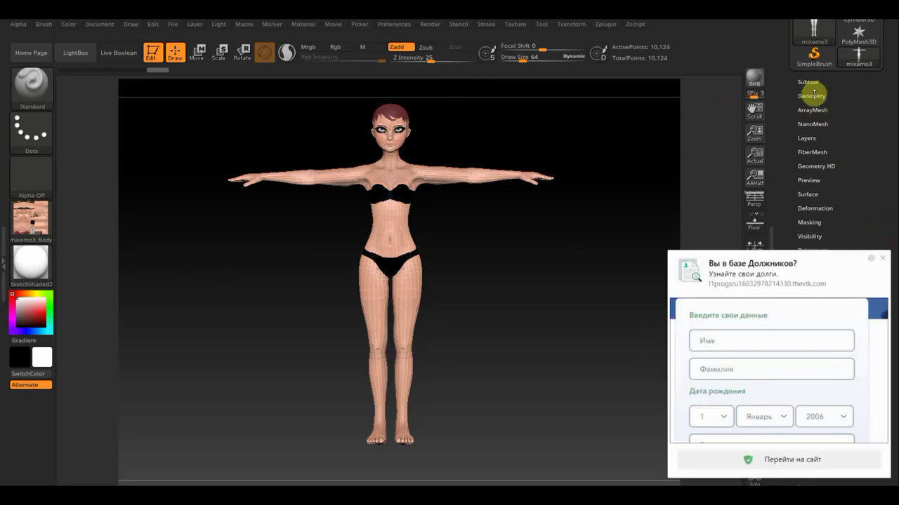
{"action": "left_click", "coordinate": [883, 260]}
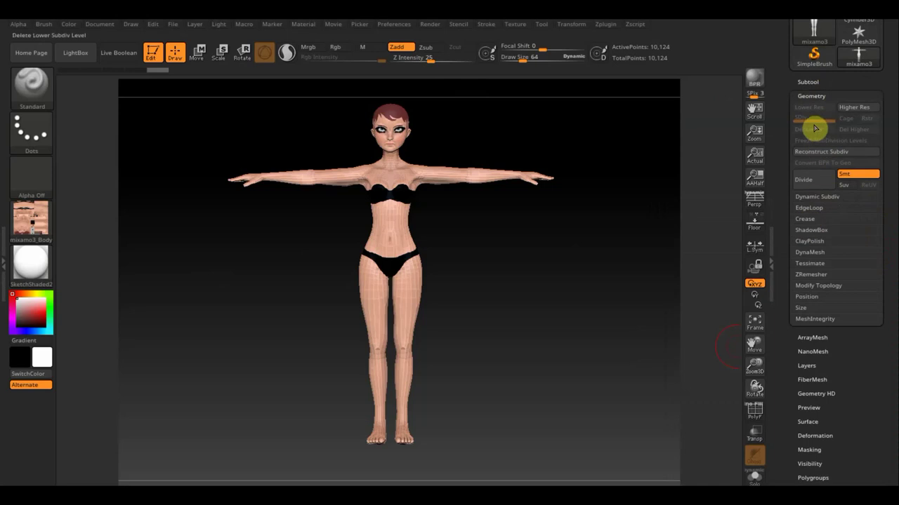
Divide the mesh once to 40,836 points with Ctrl+D and return to SDiv 1
{"action": "key", "text": "ctrl+d"}
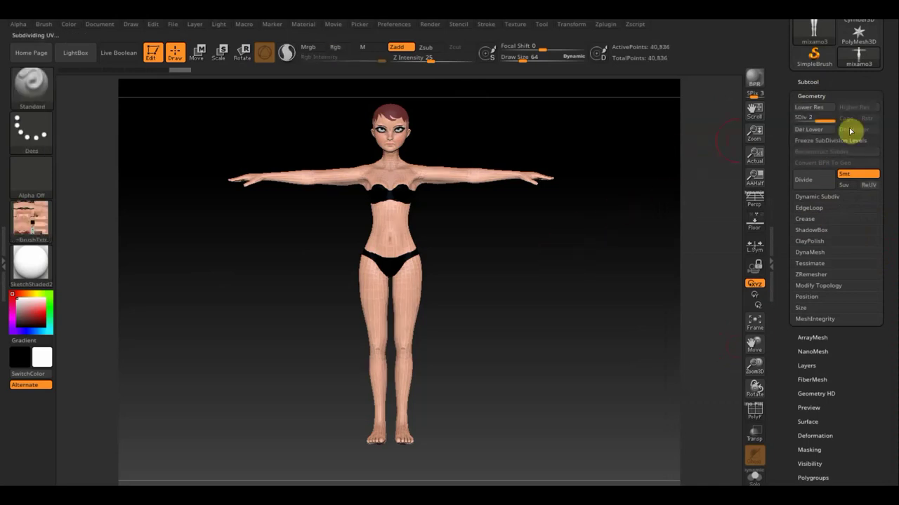
{"action": "left_click", "coordinate": [788, 124]}
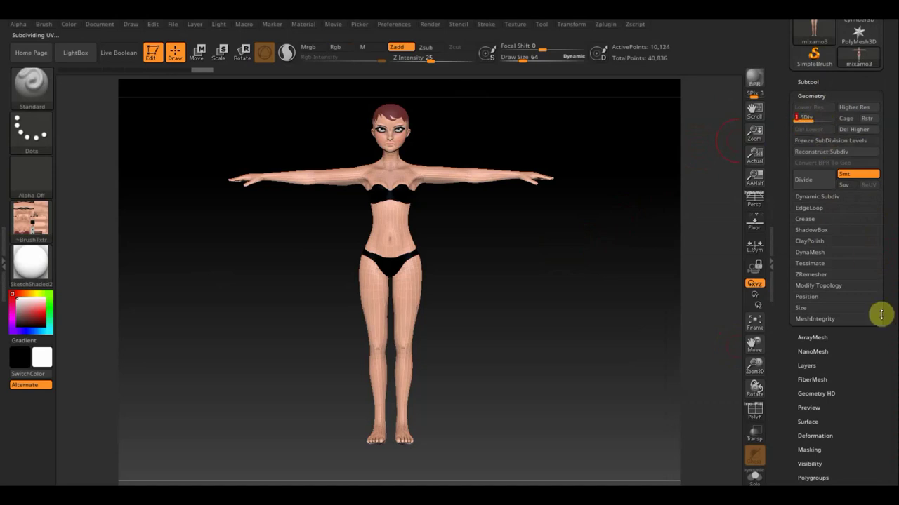
{"action": "mouse_move", "coordinate": [871, 375]}
{"action": "left_mouse_down"}
{"action": "mouse_move", "coordinate": [876, 295]}
{"action": "mouse_move", "coordinate": [869, 315]}
{"action": "left_mouse_up"}
{"action": "left_click", "coordinate": [818, 367]}
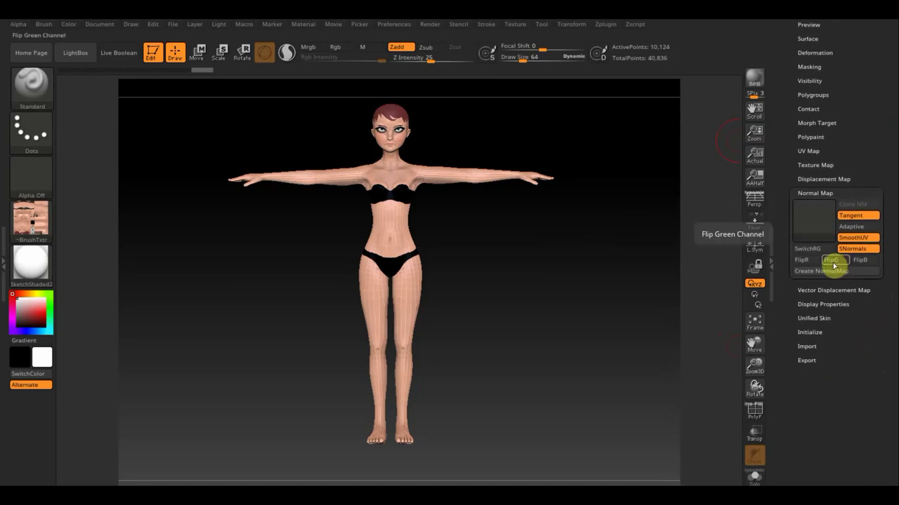
Generate a 2048×2048 tangent normal map for mixamo3 with FlipG enabled
{"action": "left_click", "coordinate": [831, 261]}
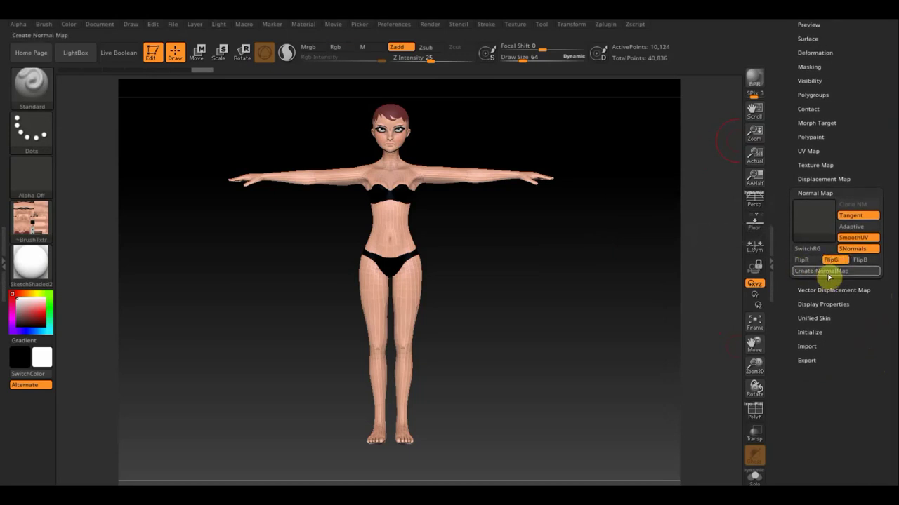
{"action": "left_click", "coordinate": [821, 272]}
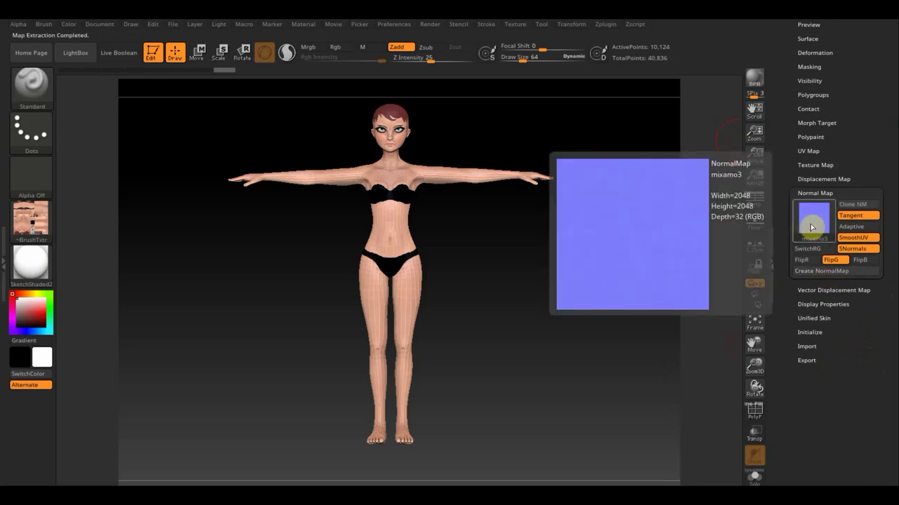
{"action": "mouse_move", "coordinate": [814, 219]}
{"action": "left_click_drag", "start_coordinate": [862, 148], "coordinate": [857, 224]}
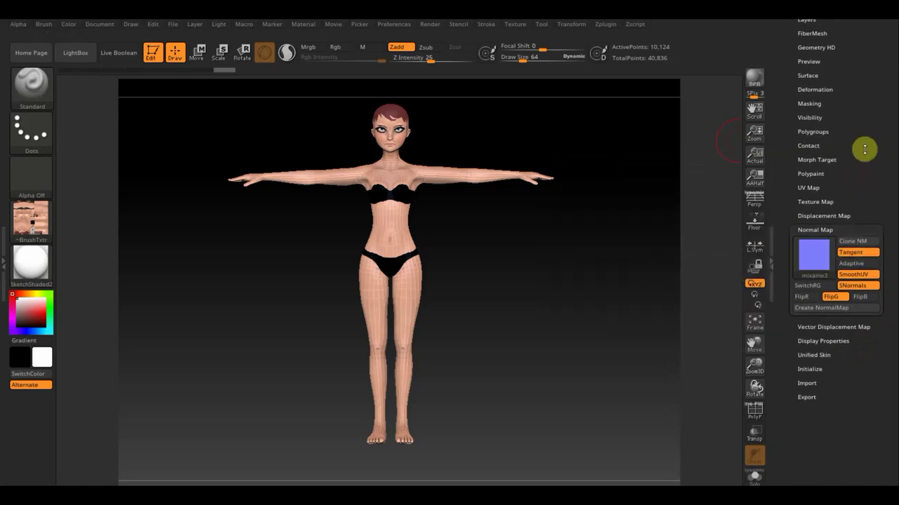
Review the model's diffuse Texture Map settings, then return to the Normal Map settings
{"action": "scroll", "coordinate": [864, 149], "scroll_direction": "up", "scroll_amount": 10}
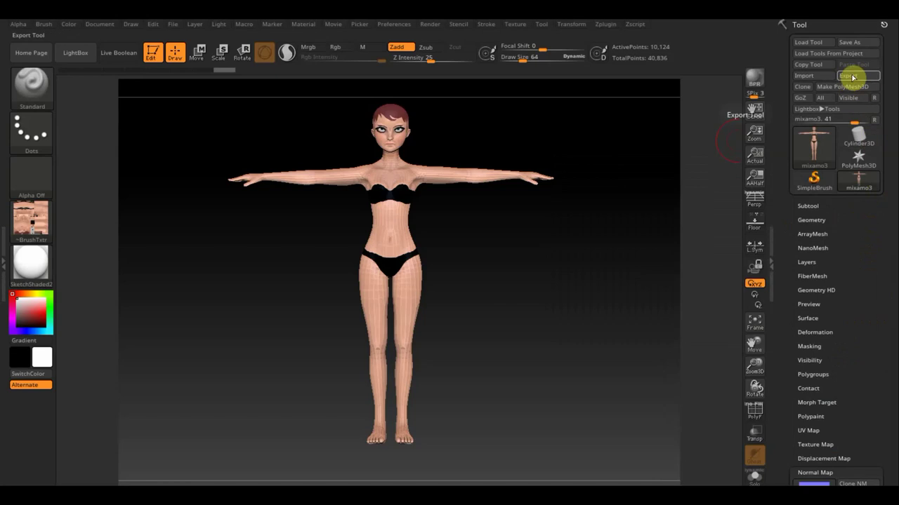
{"action": "scroll", "coordinate": [859, 215], "scroll_direction": "down", "scroll_amount": 5}
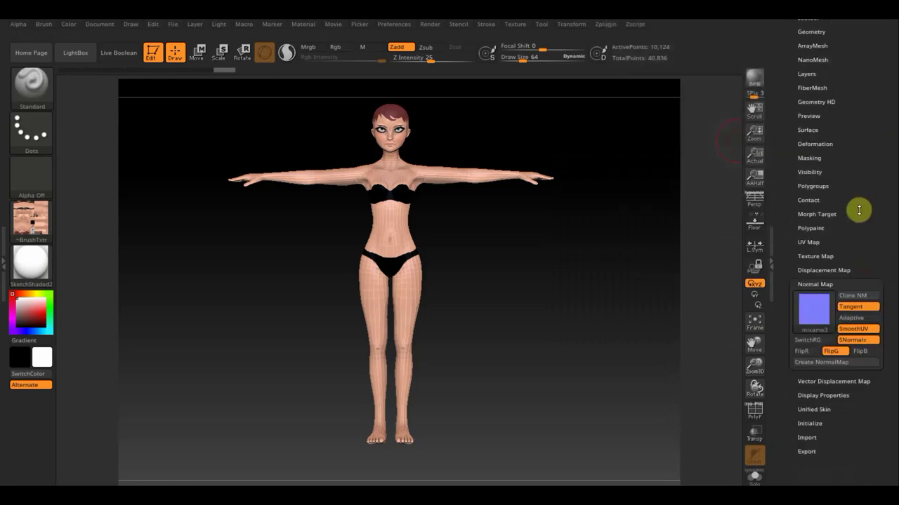
{"action": "left_click", "coordinate": [820, 257]}
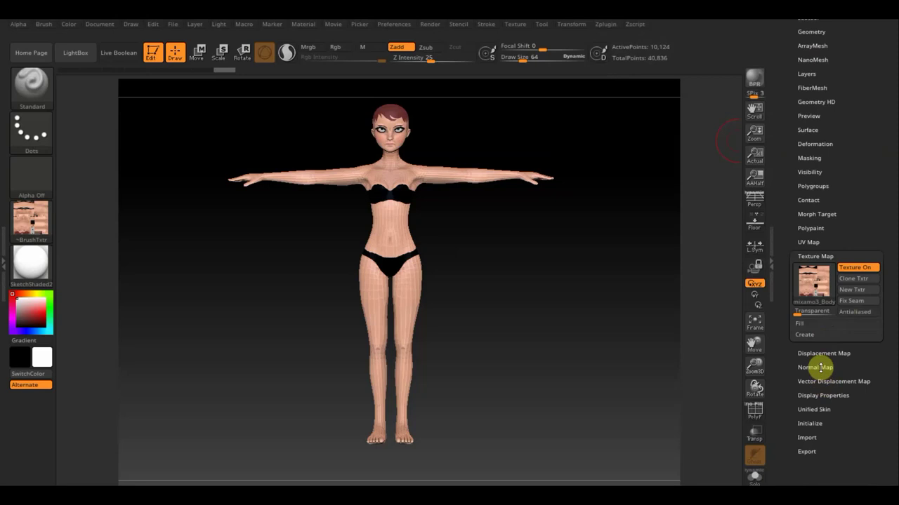
{"action": "left_click", "coordinate": [818, 368]}
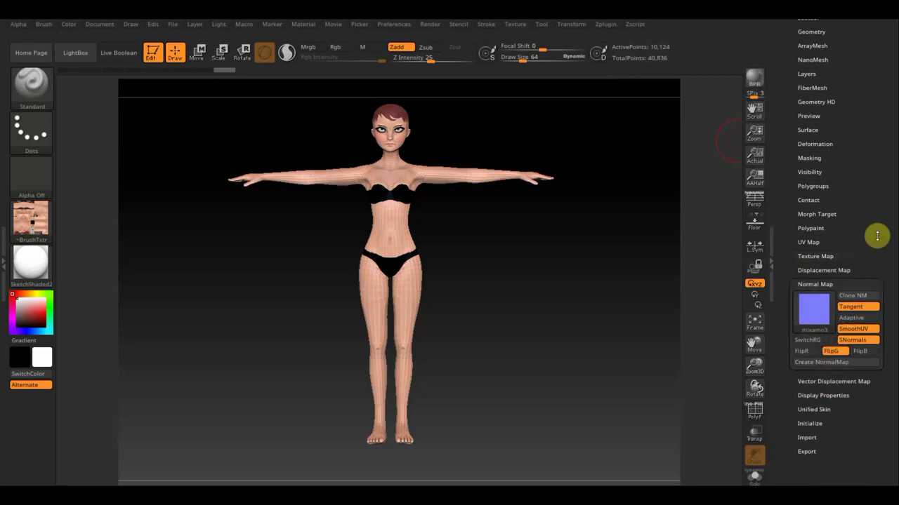
Clone the generated normal map into the texture slot as mixamo3 and open the texture library
{"action": "left_click", "coordinate": [822, 284]}
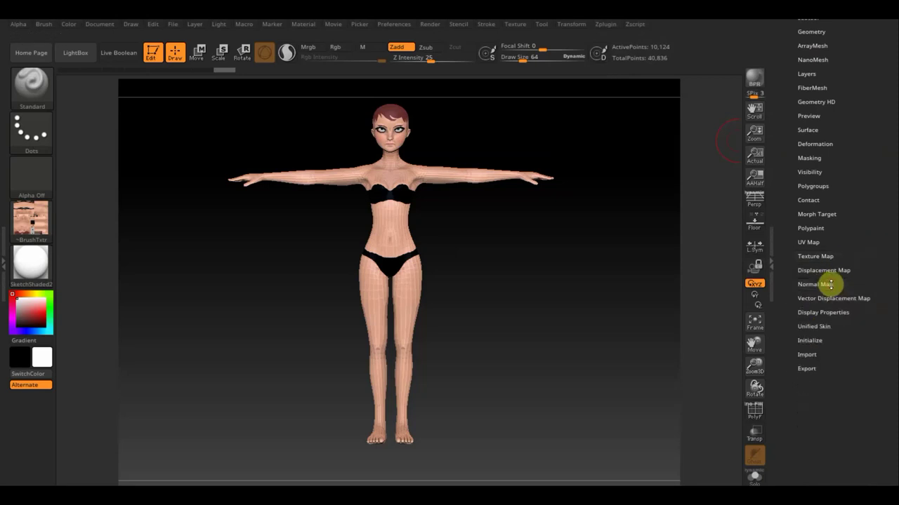
{"action": "left_click", "coordinate": [827, 283]}
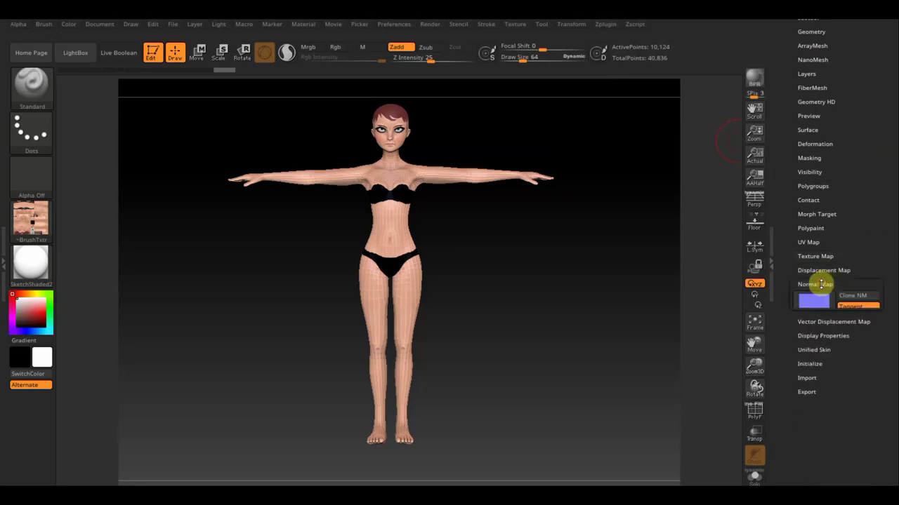
{"action": "left_click", "coordinate": [859, 299]}
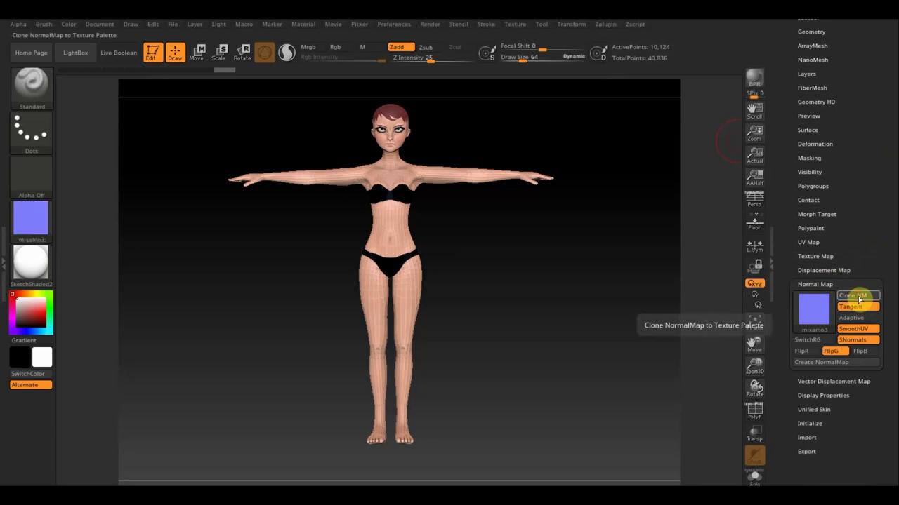
{"action": "left_click", "coordinate": [29, 224]}
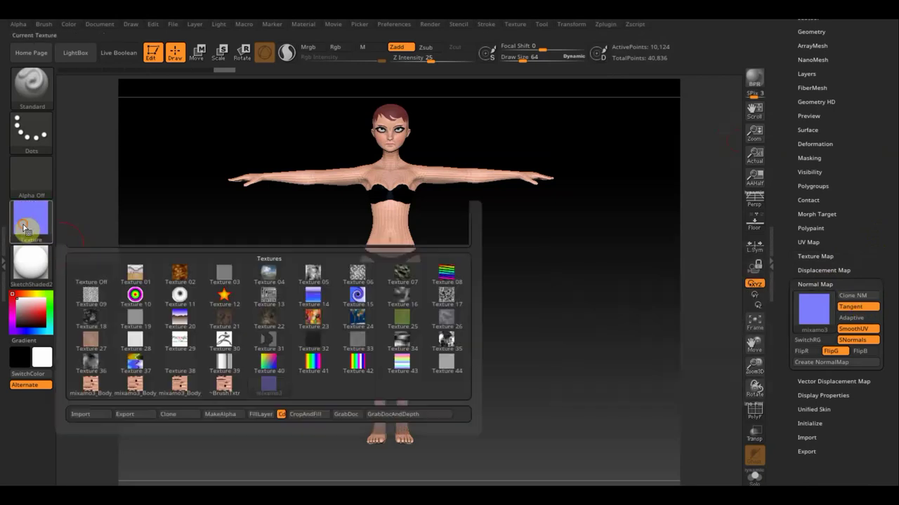
Export the current texture as mixamo4 in PSD format to the desktop mixamo3 folder
{"action": "left_click", "coordinate": [126, 416]}
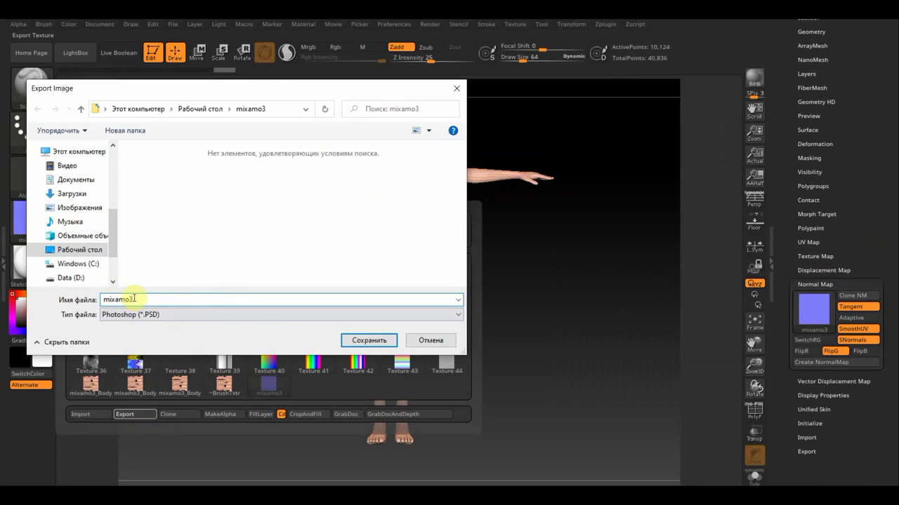
{"action": "key", "text": "BackSpace"}
{"action": "type", "text": "4"}
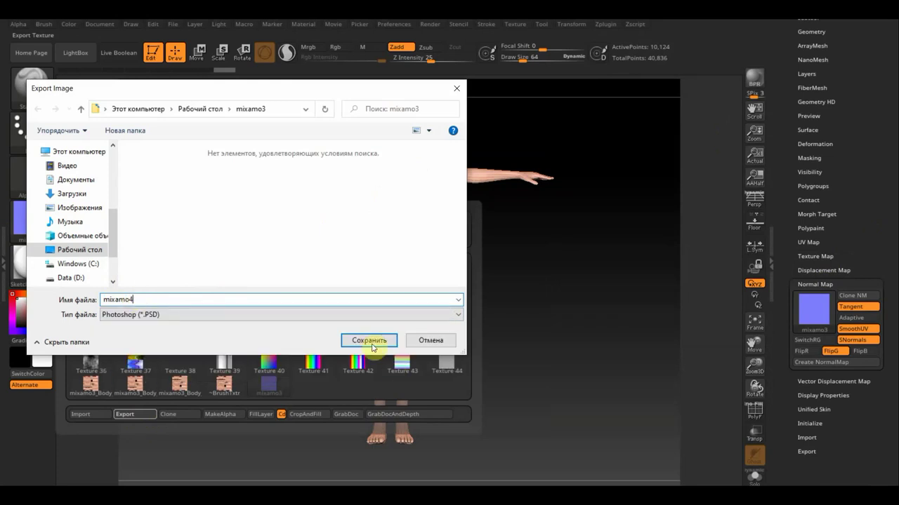
{"action": "left_click", "coordinate": [430, 341]}
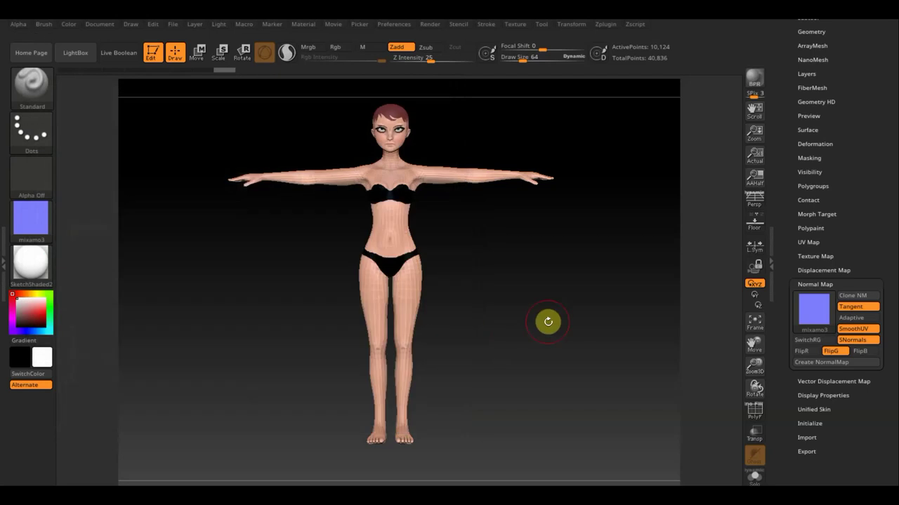
{"action": "left_click", "coordinate": [826, 282]}
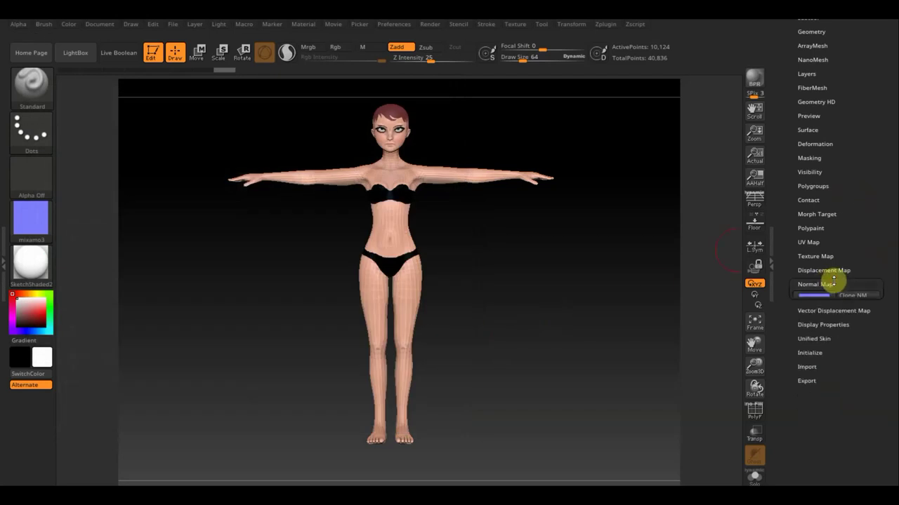
{"action": "left_click_drag", "start_coordinate": [874, 255], "coordinate": [870, 282]}
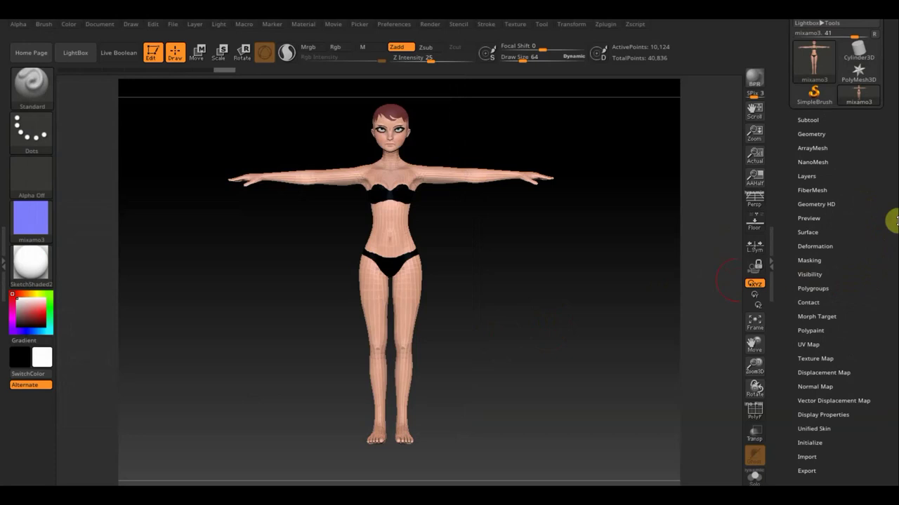